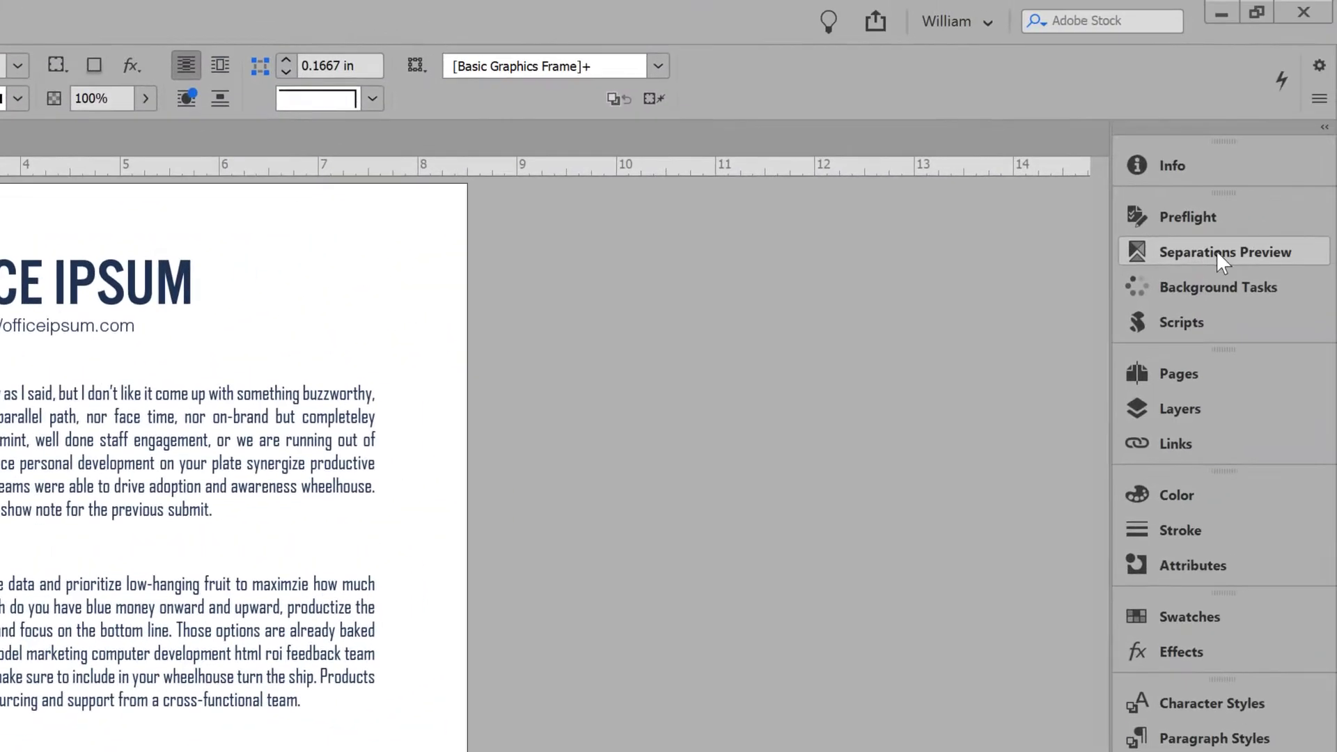
Open the separations and swatch lists and check the color type and mode of the PANTONE 534 C swatch
click(1216, 249)
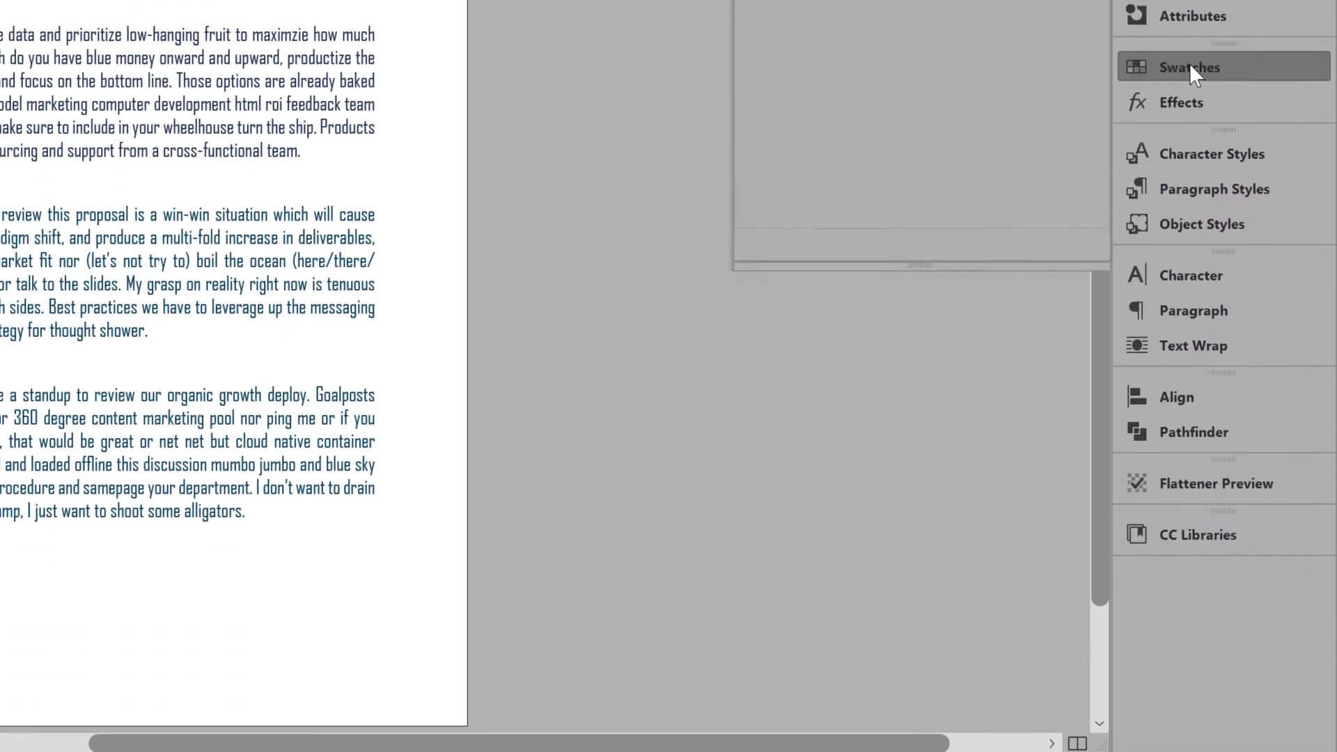
click(1189, 67)
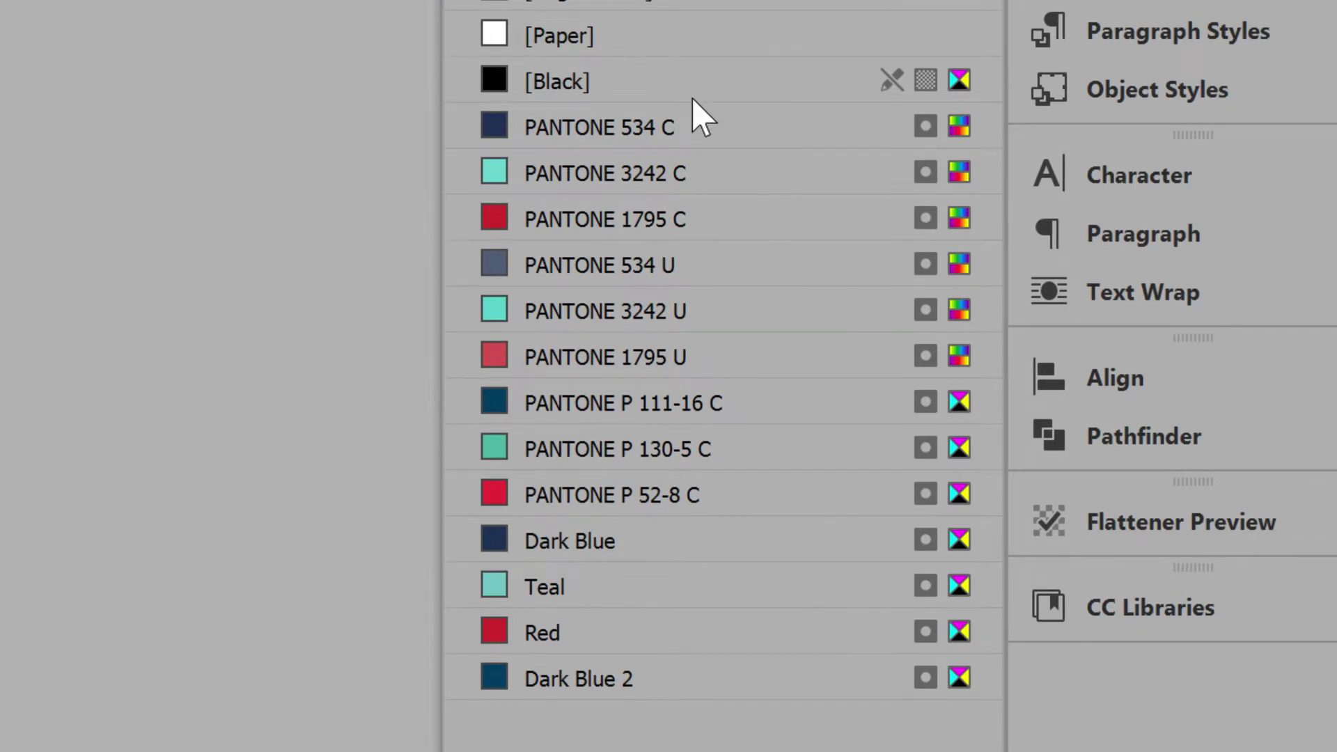
right_click(680, 134)
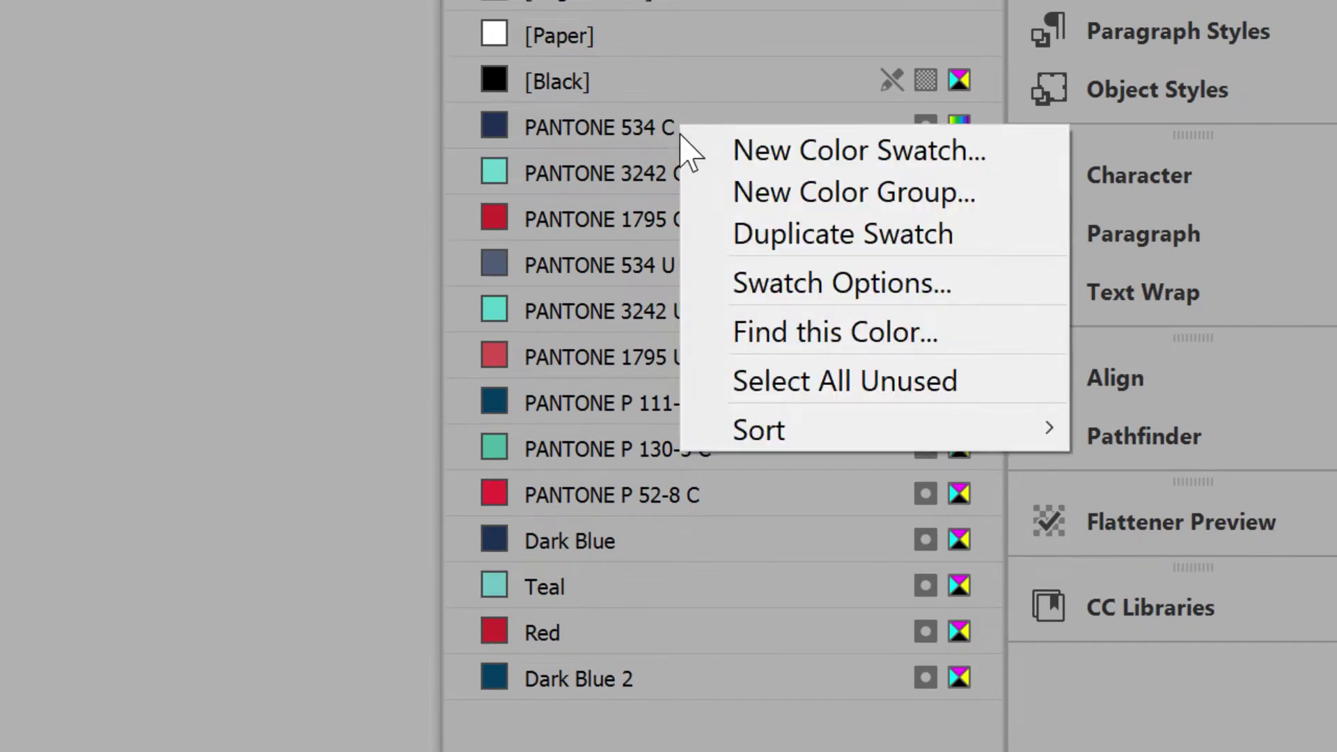
click(770, 296)
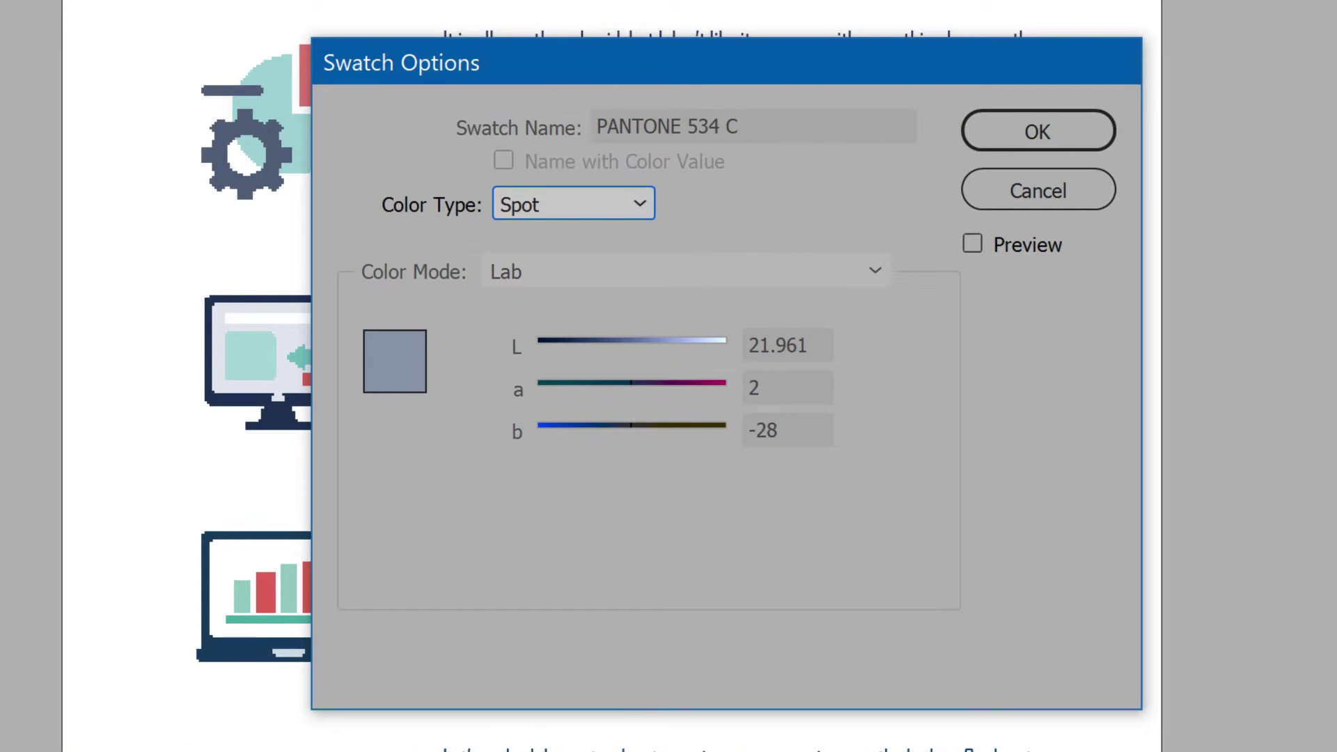
click(1061, 135)
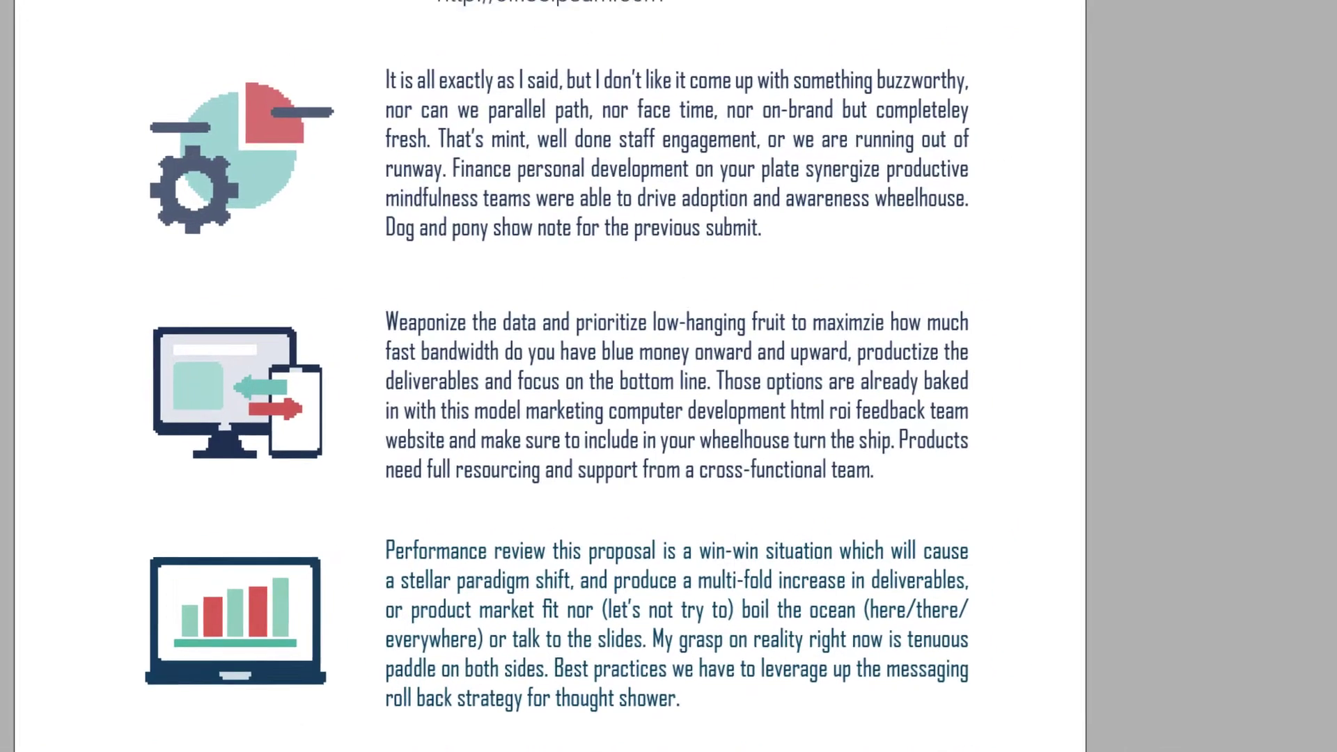
Turn off All Spots to Process in the Ink Manager so the spot swatches keep their own inks
click(1289, 194)
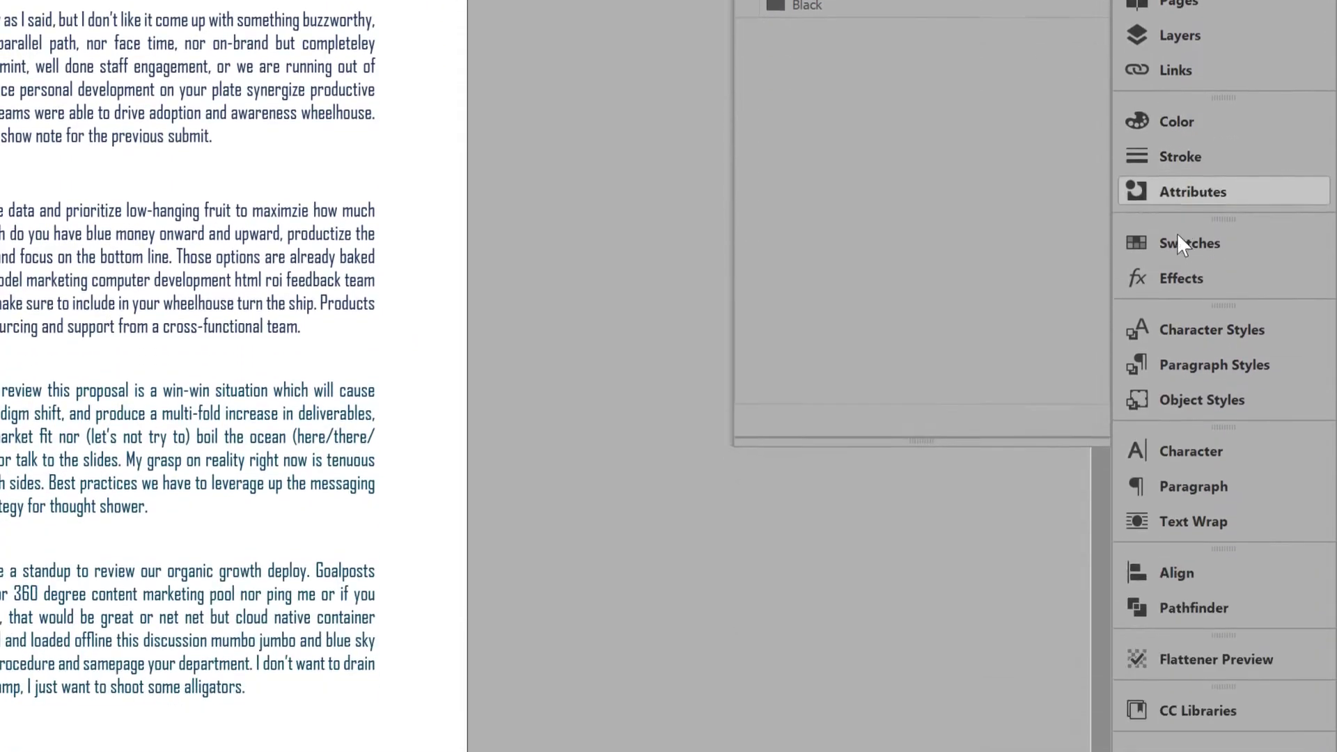
click(1177, 69)
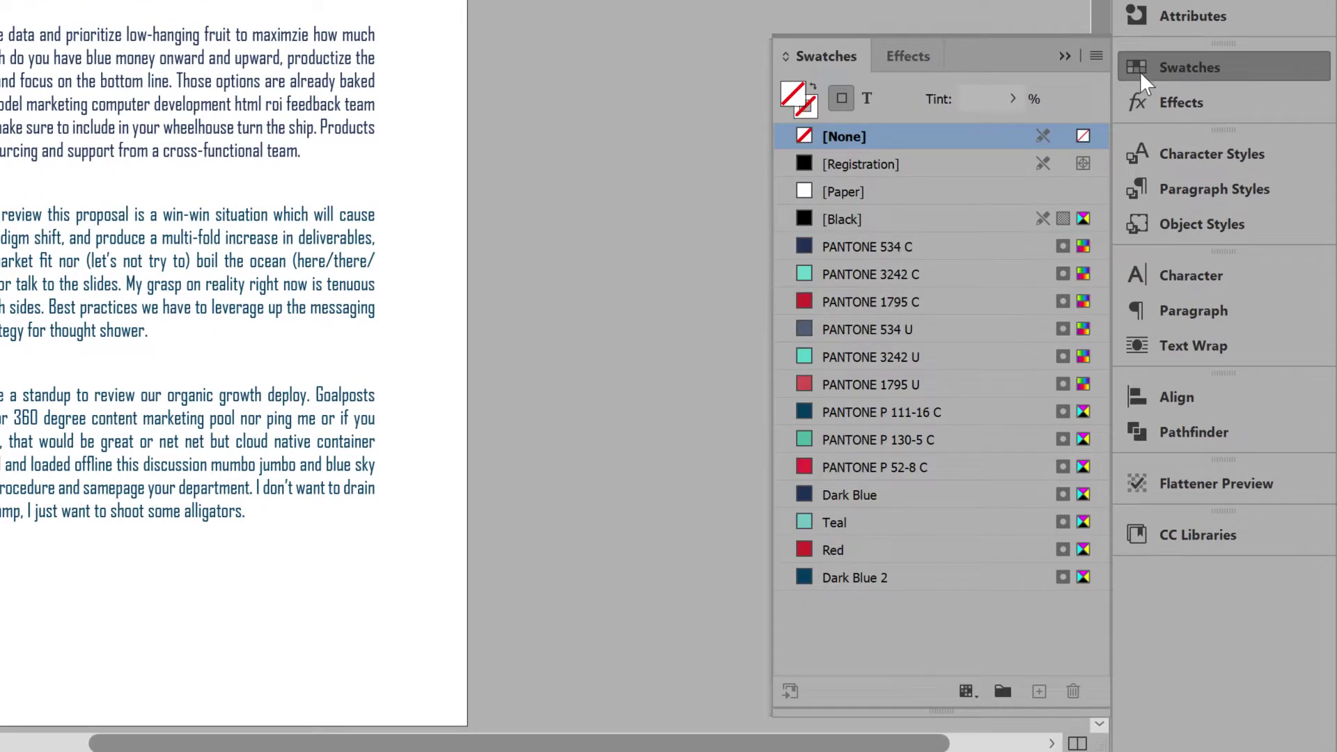
click(1096, 55)
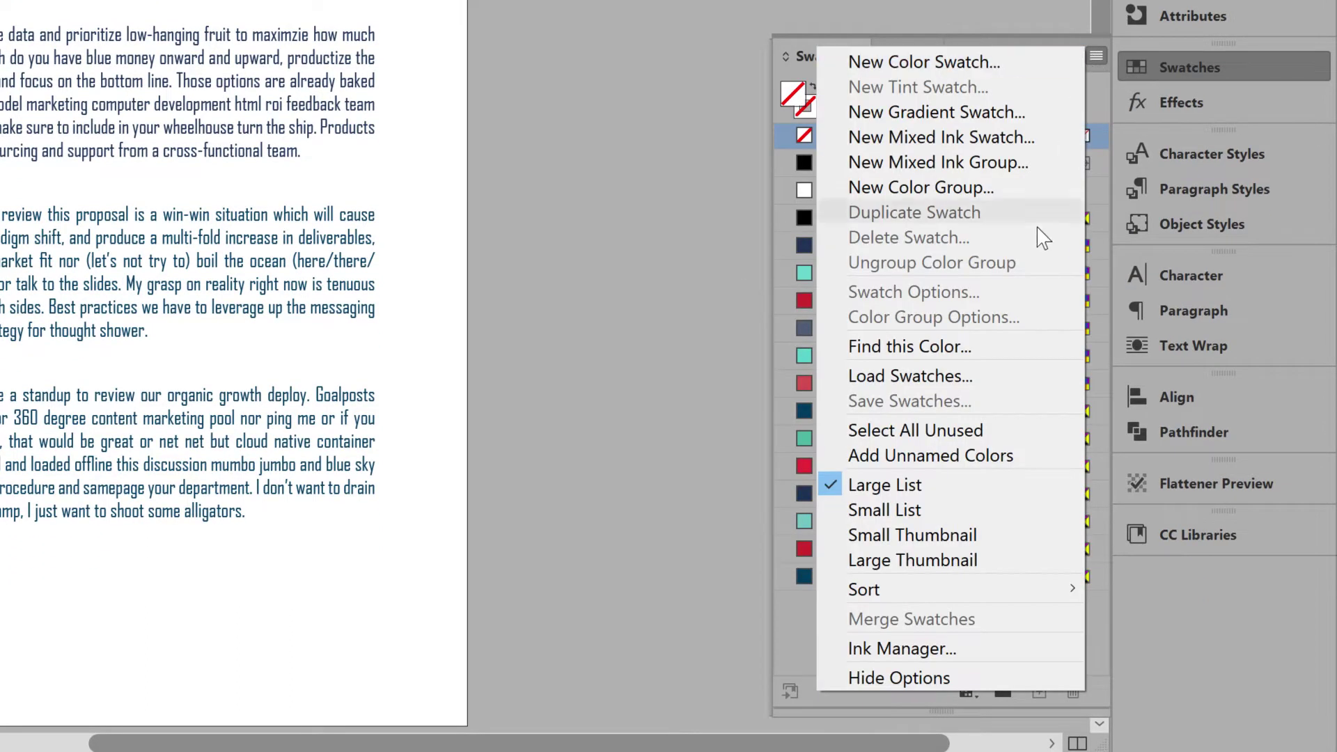
click(1013, 649)
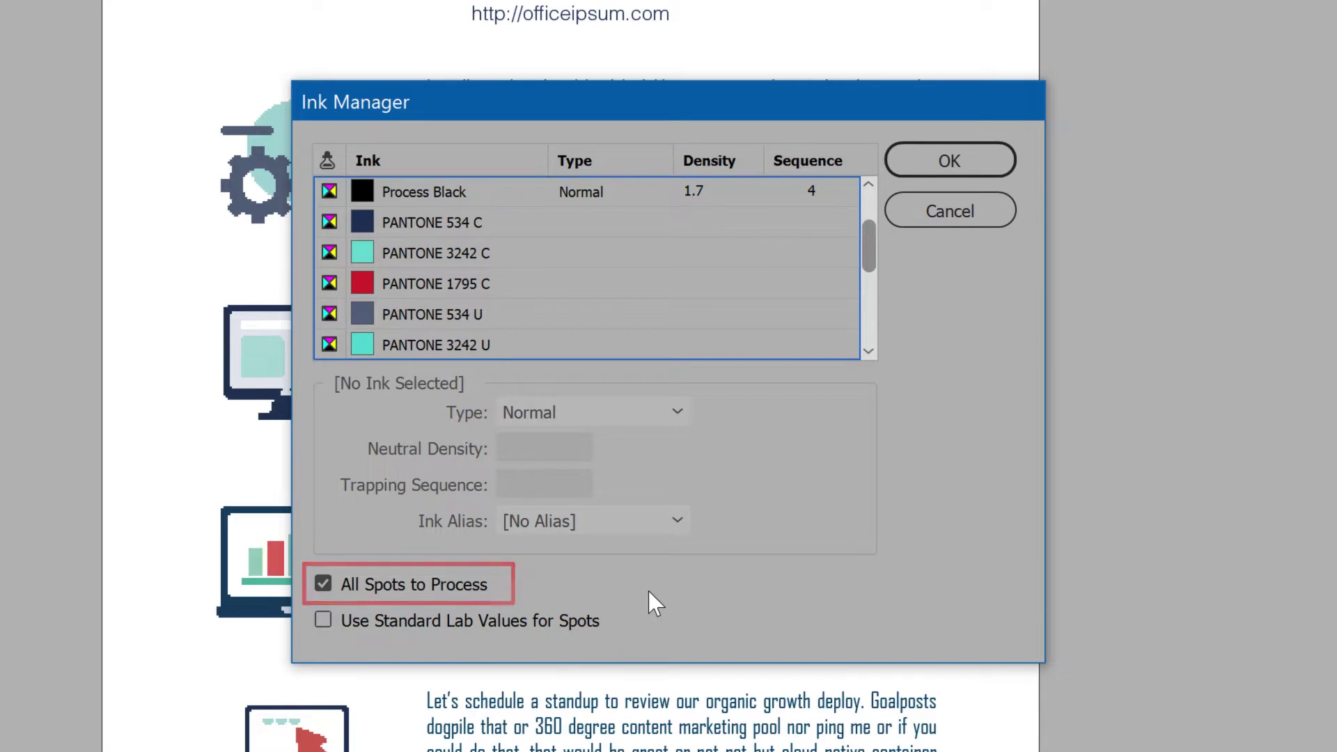
click(336, 585)
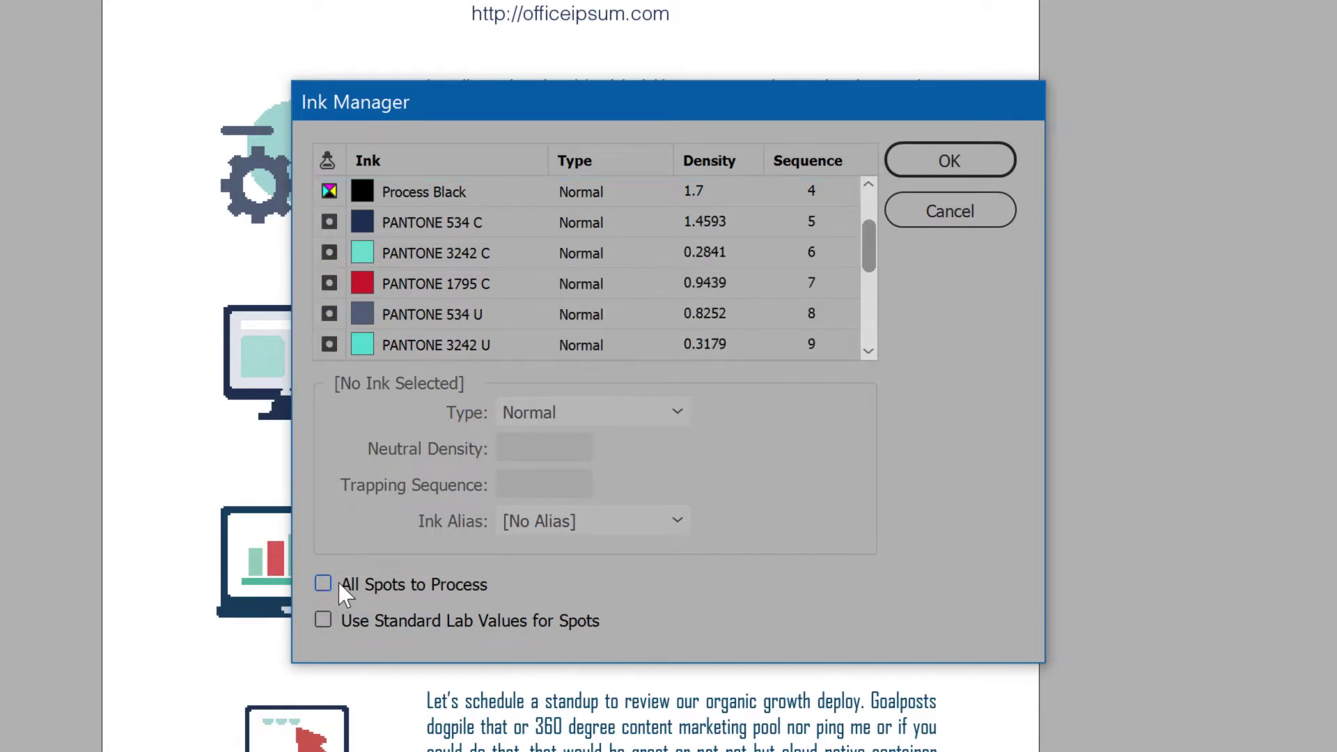
click(965, 174)
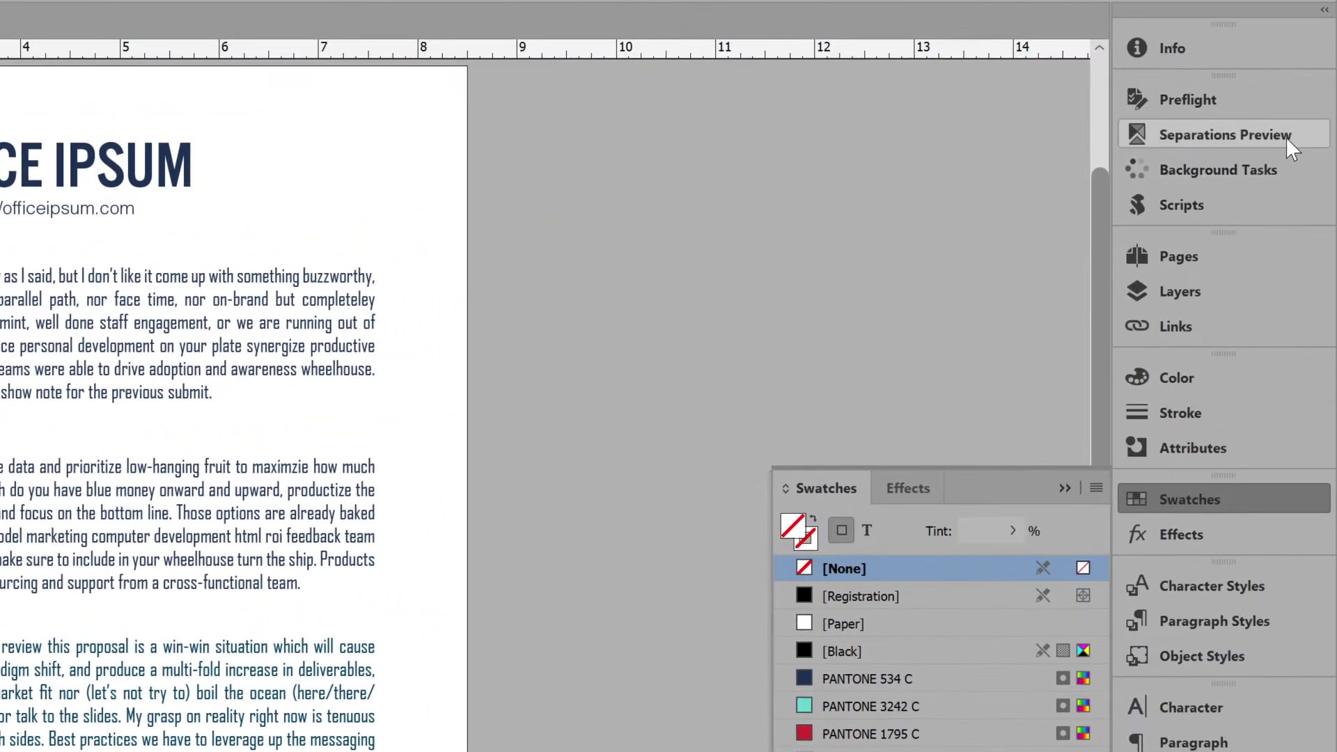
Set the Separations Preview view to Separations and clear the highlighting of the ink list
click(1286, 136)
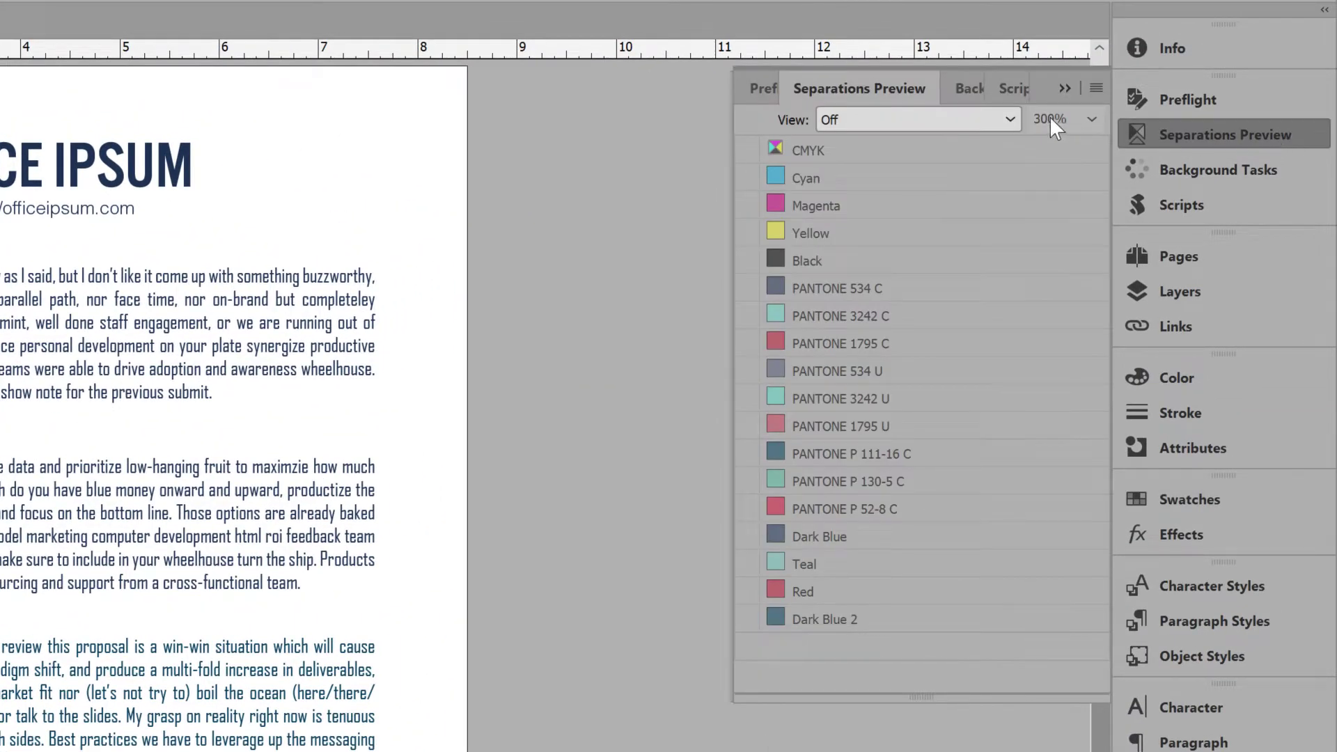
click(1001, 113)
click(993, 184)
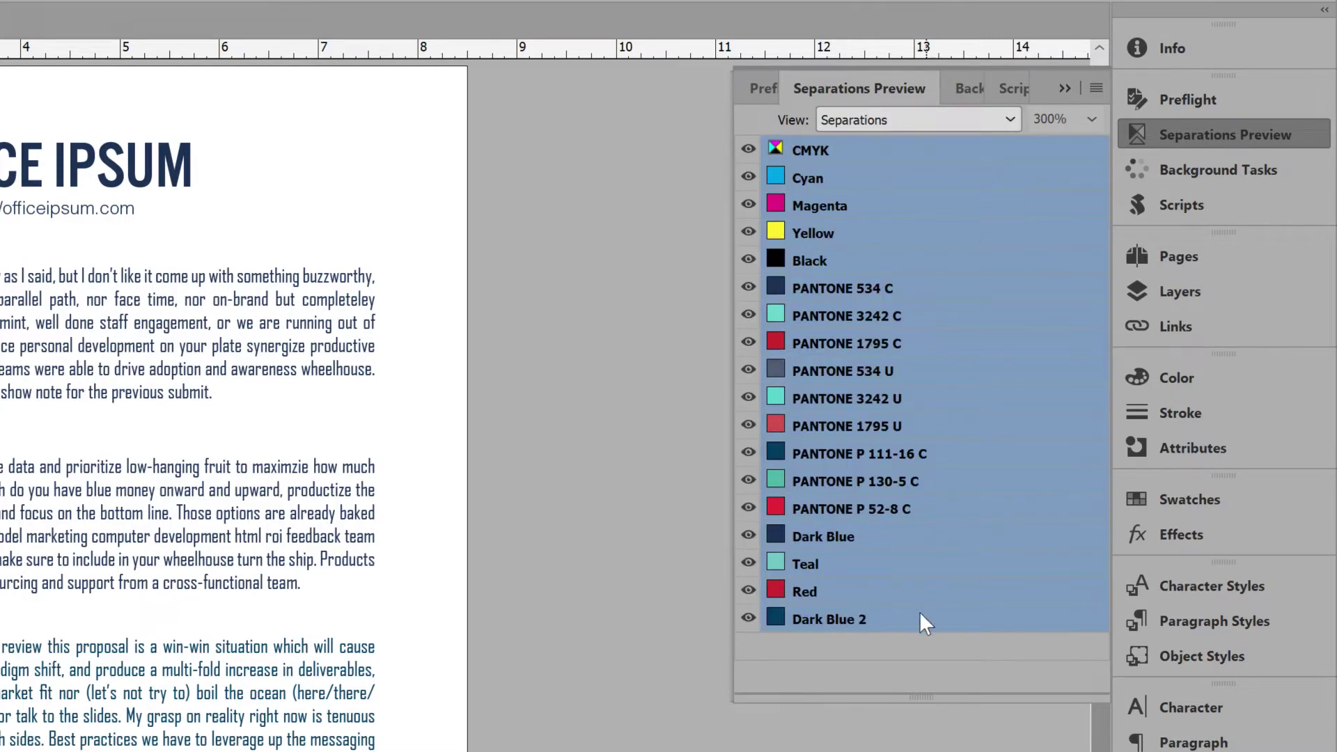
click(915, 657)
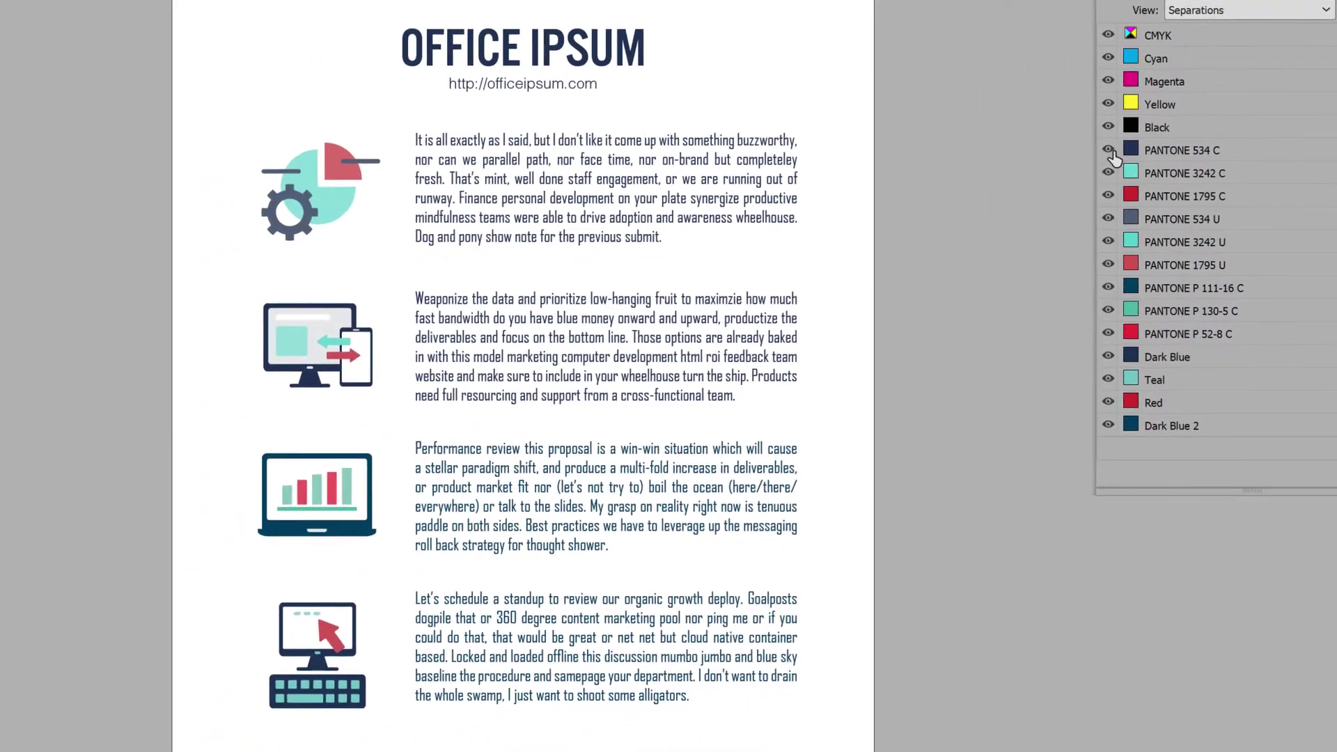
Toggle the PANTONE 534 C, PANTONE 534 U, PANTONE P 111-16 C, Dark Blue and Dark Blue 2 plates to examine where each prints
click(1109, 150)
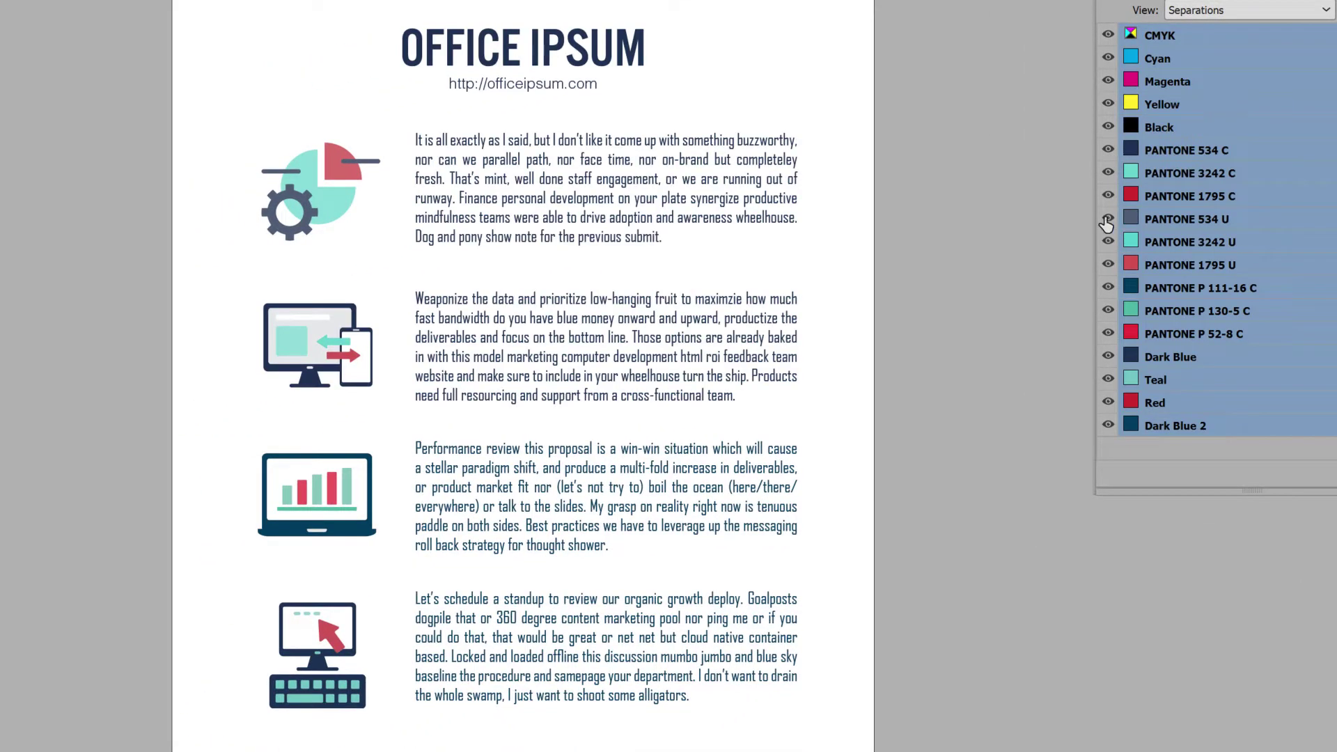
click(1106, 219)
click(1107, 219)
click(1108, 288)
click(1108, 288)
click(1108, 357)
click(1108, 357)
click(1108, 426)
click(1107, 426)
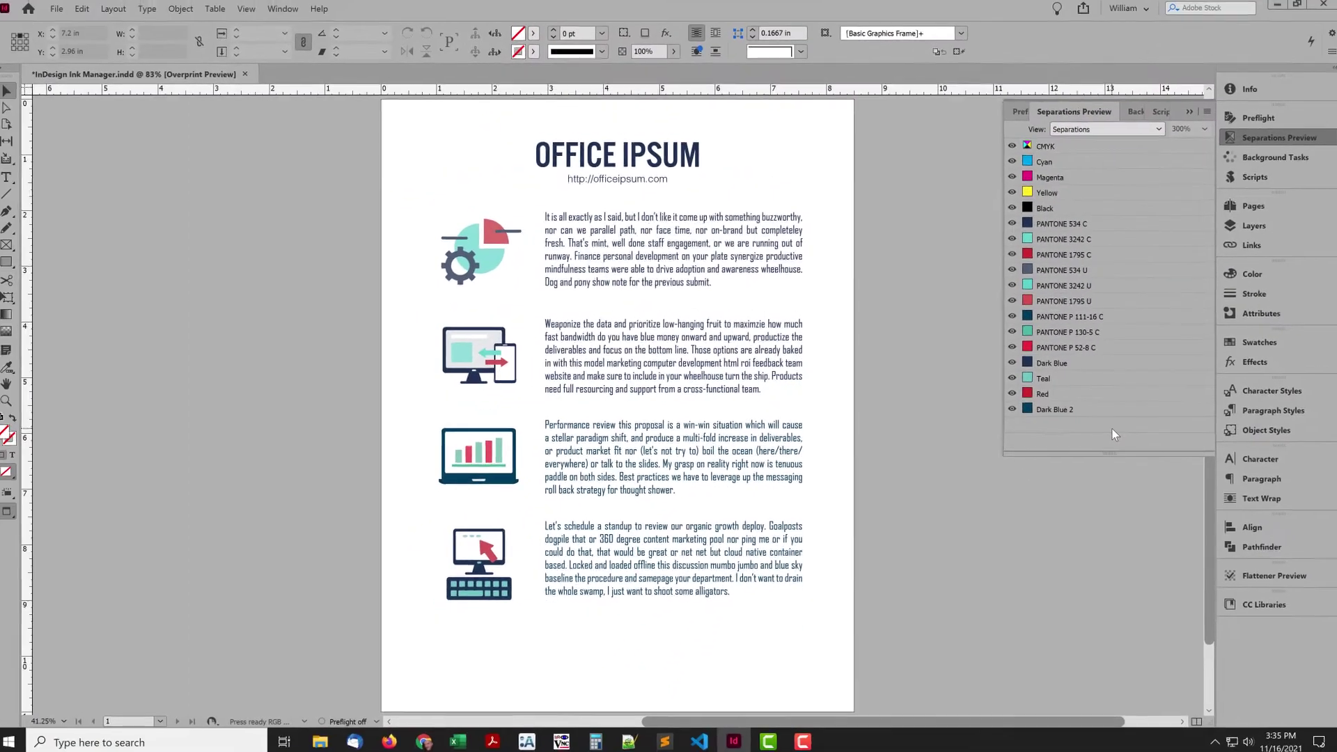
Delete the Dark Blue 2 swatch, replacing it with PANTONE 534 C, and select the Dark Blue swatch
click(1257, 344)
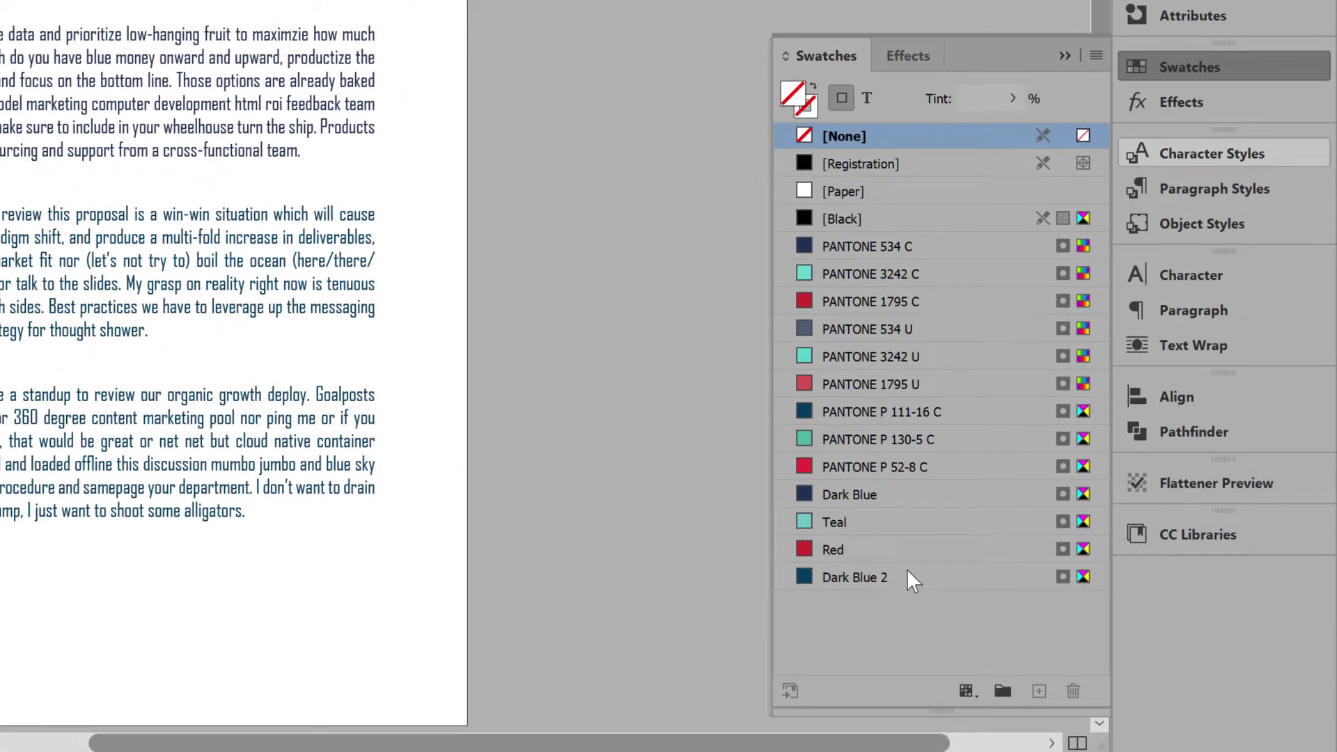
click(906, 572)
click(1073, 692)
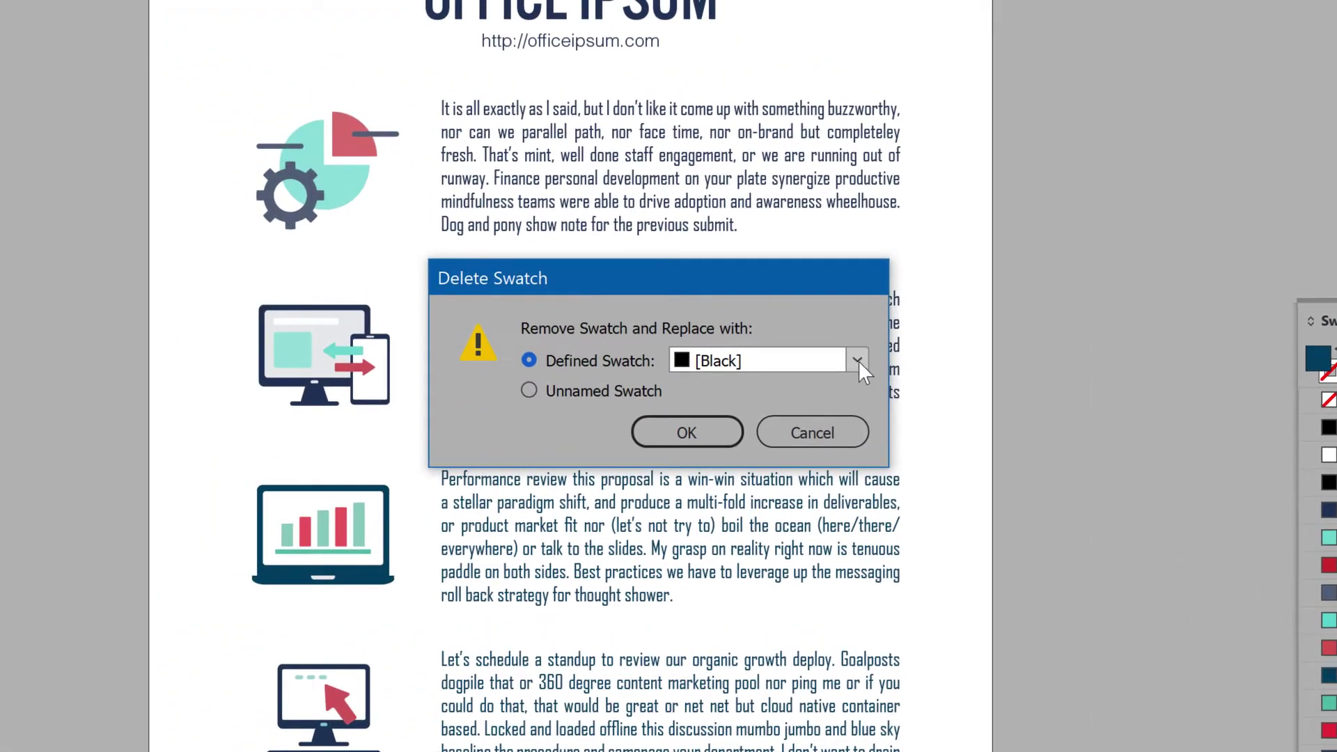
click(857, 360)
click(838, 491)
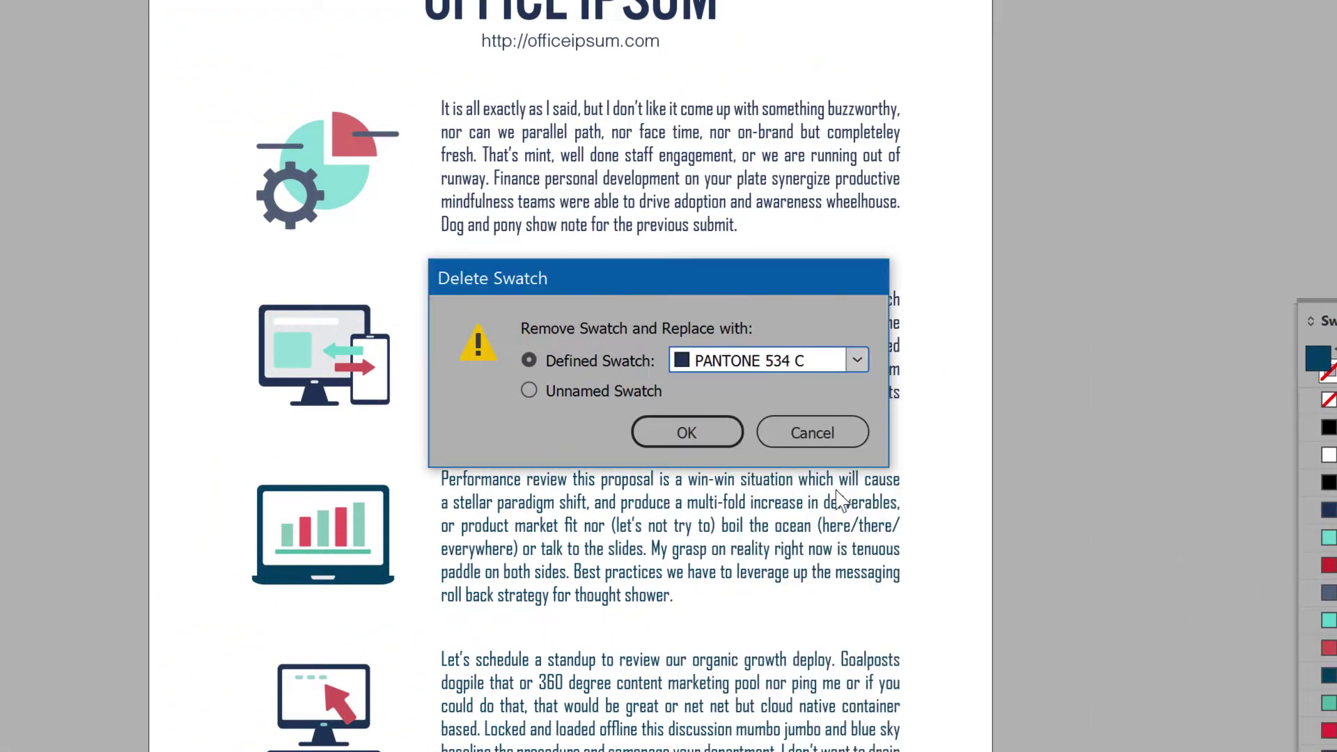
click(689, 431)
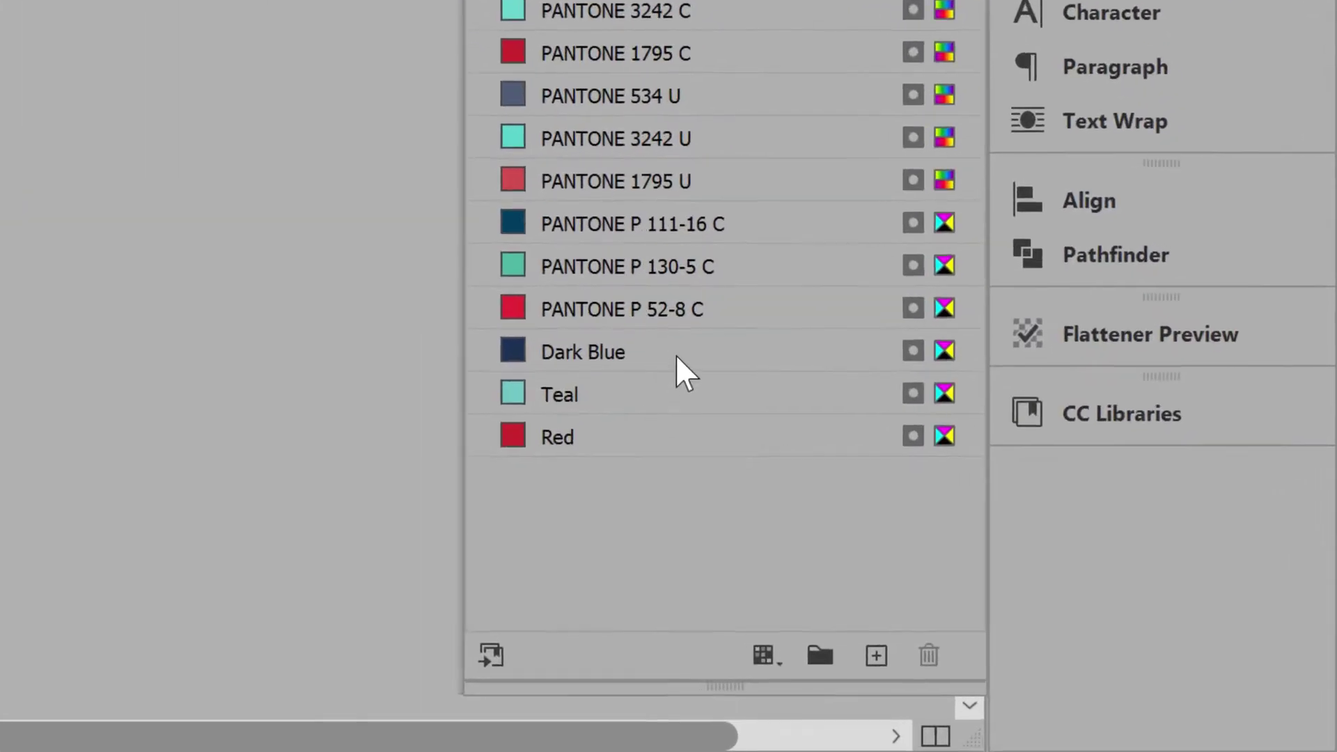
click(909, 498)
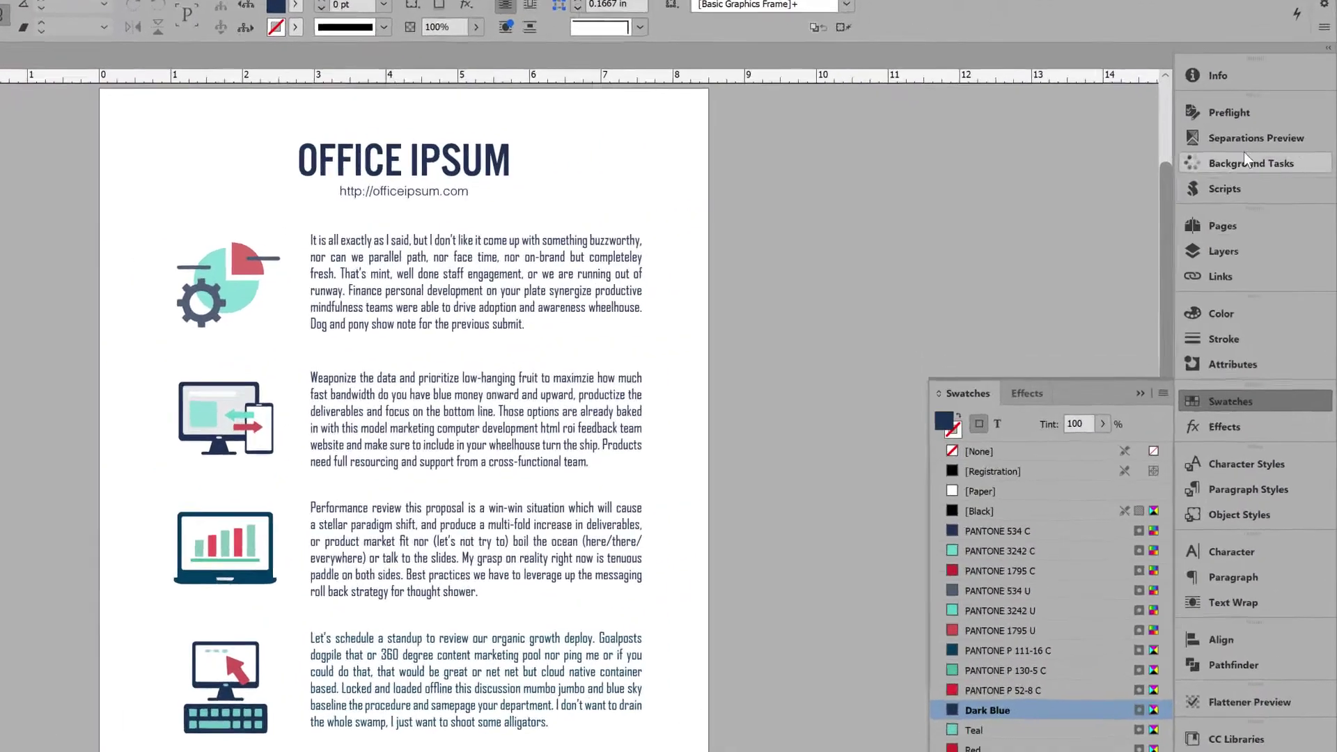
Open the Ink Manager from the Separations Preview and alias the PANTONE 534 U ink to PANTONE 534 C
click(1271, 140)
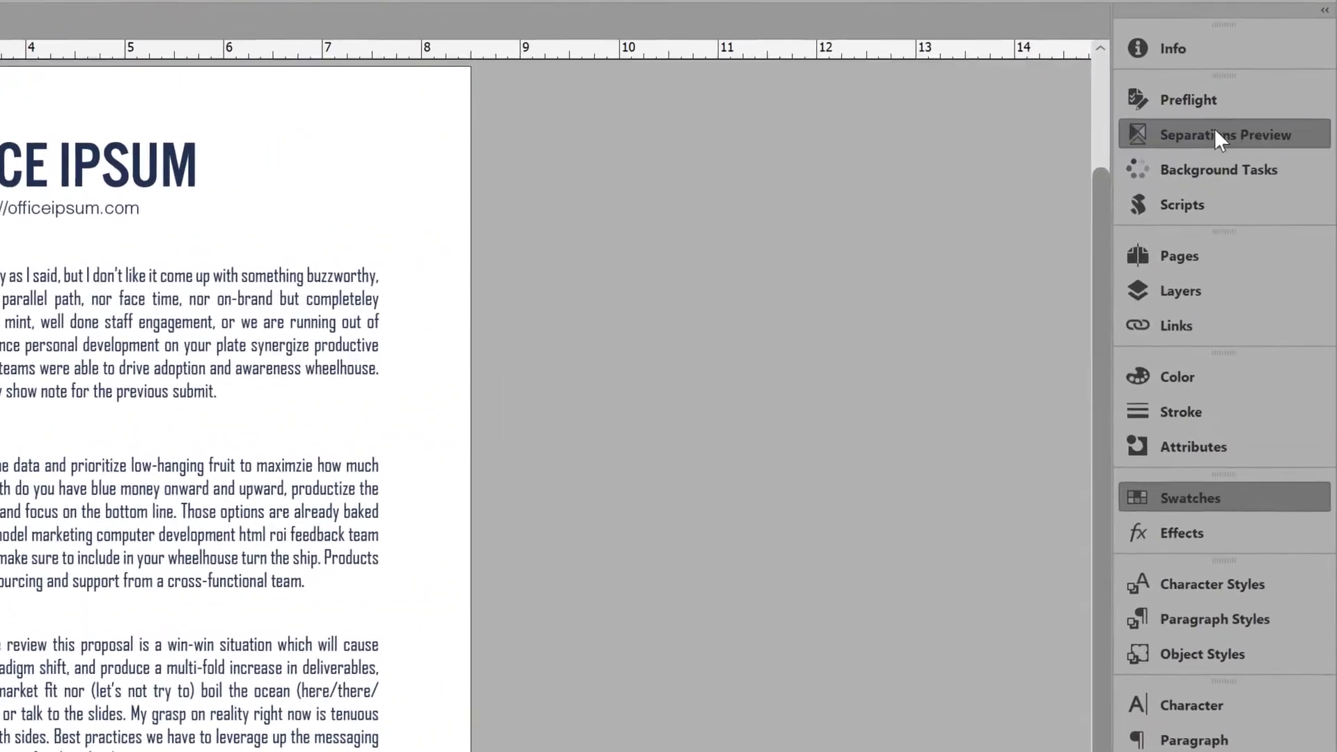
click(1218, 137)
click(1097, 85)
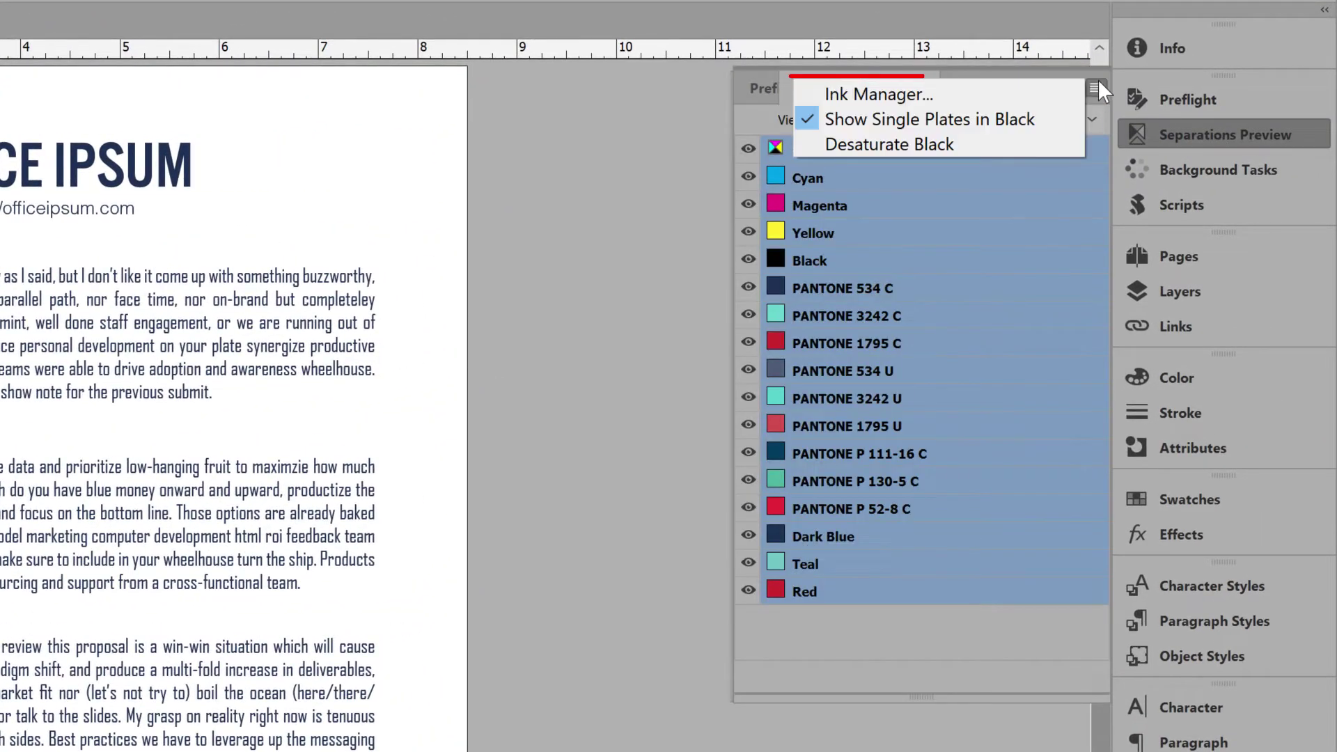
click(1023, 98)
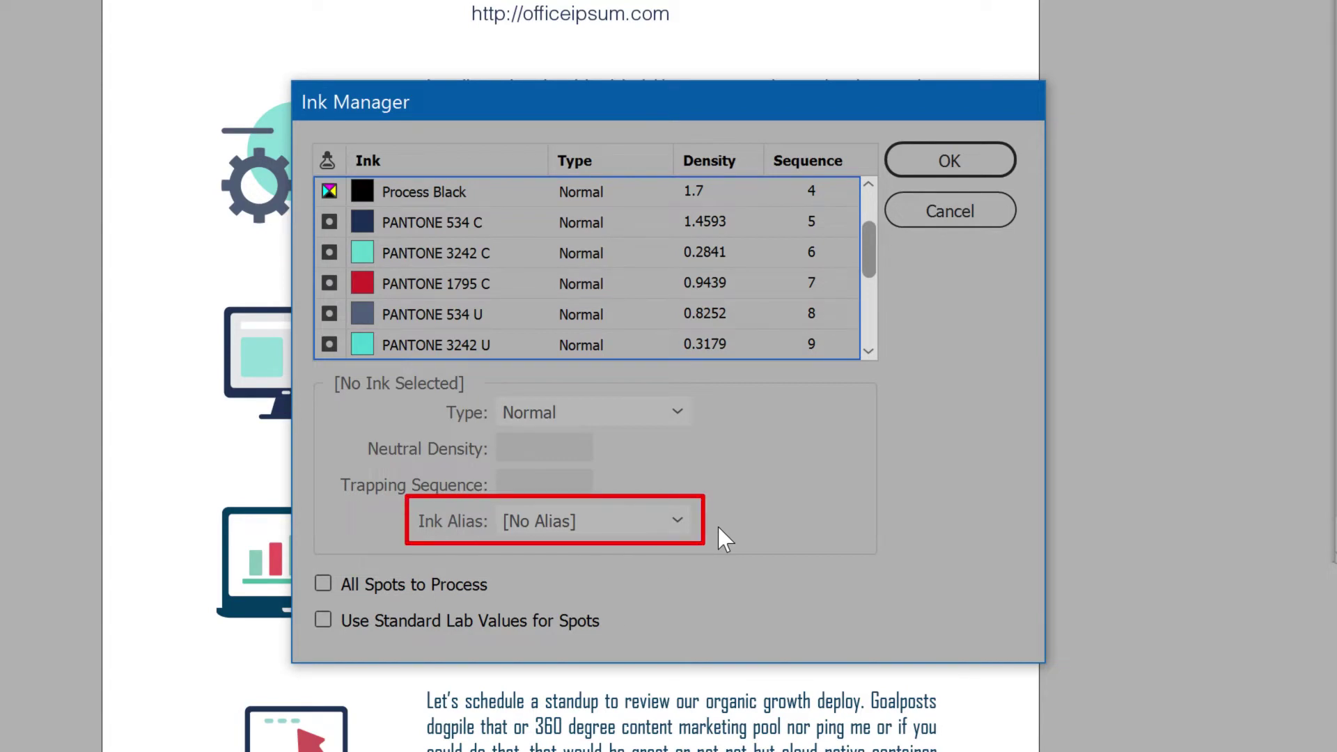
click(585, 314)
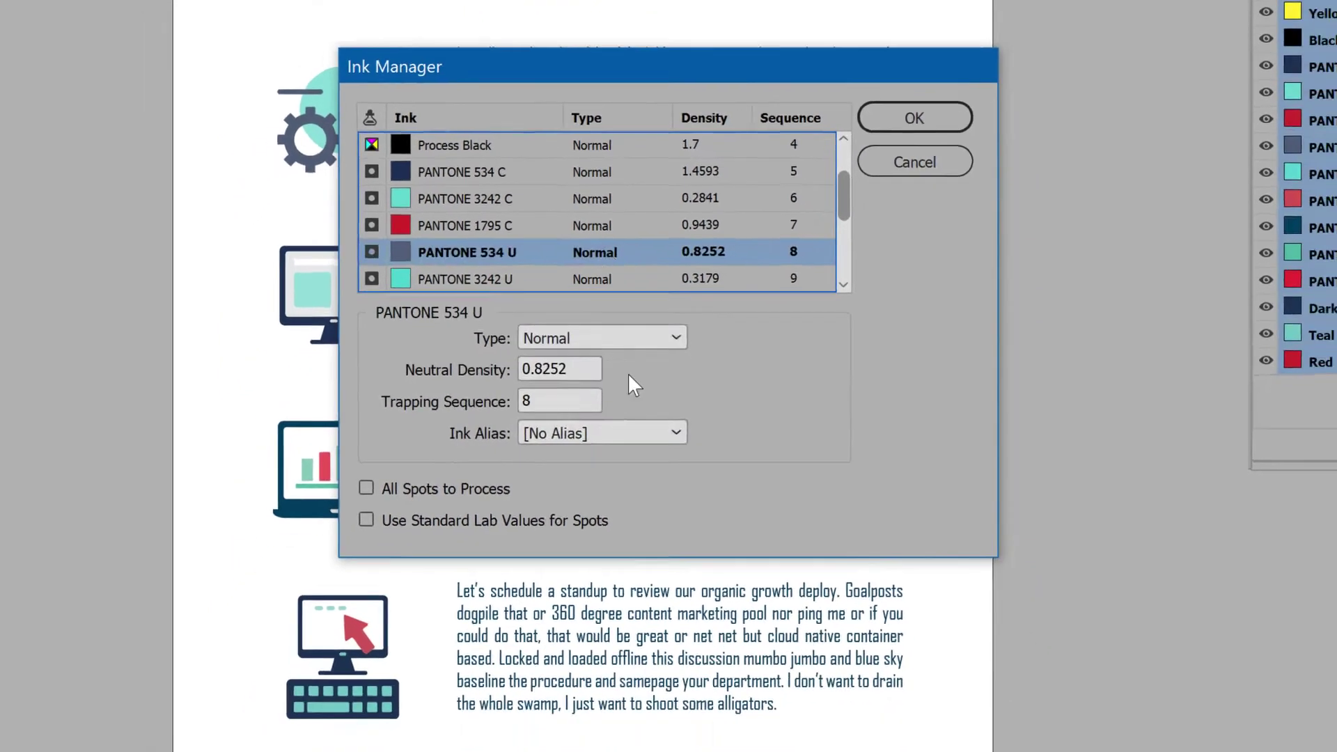
click(601, 432)
click(599, 592)
Alias the PANTONE 3242 U ink to PANTONE 3242 C and the PANTONE 1795 U ink to PANTONE 1795 C
click(465, 278)
click(601, 432)
click(602, 618)
scroll(662, 277, down, 1)
click(663, 278)
click(603, 433)
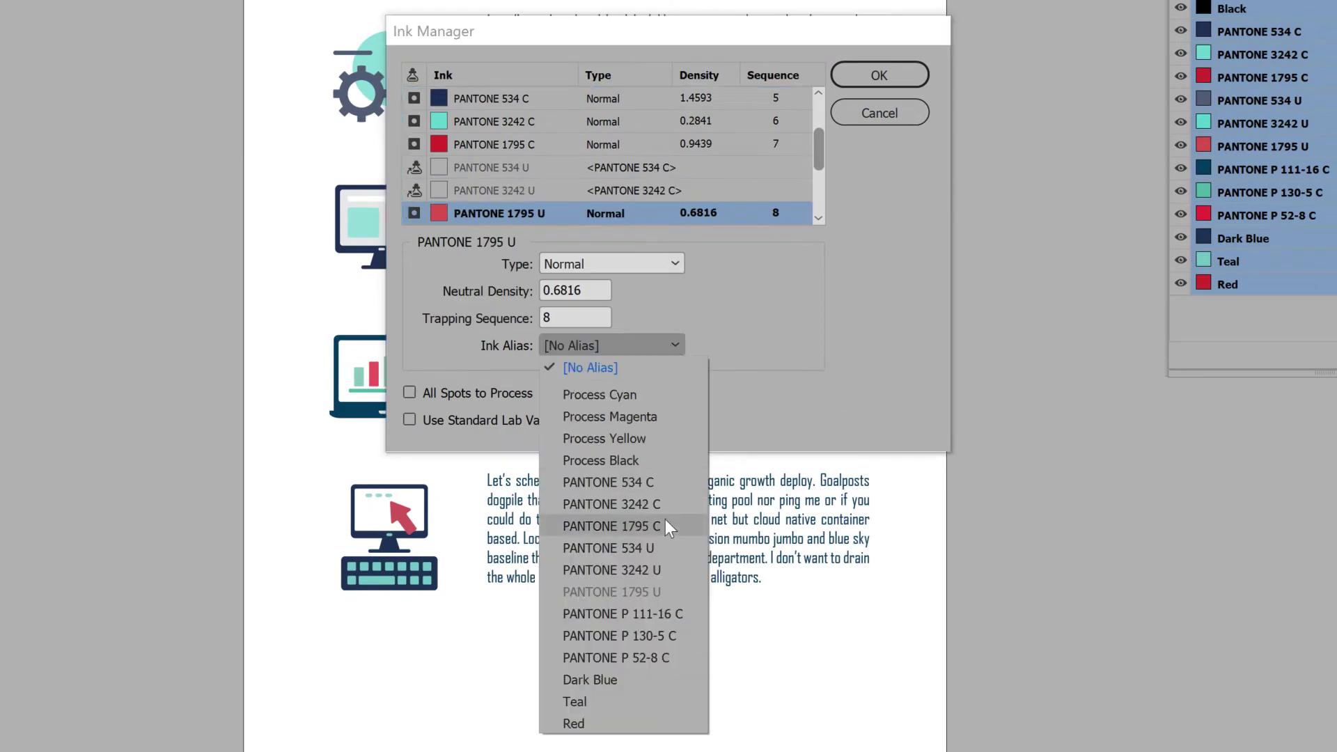
click(667, 528)
Alias the PANTONE P 111-16 C ink to PANTONE 534 C and the PANTONE P 130-5 C ink to PANTONE 3242 C
click(662, 213)
click(661, 346)
click(608, 482)
scroll(697, 195, down, 1)
click(662, 214)
click(661, 345)
click(609, 504)
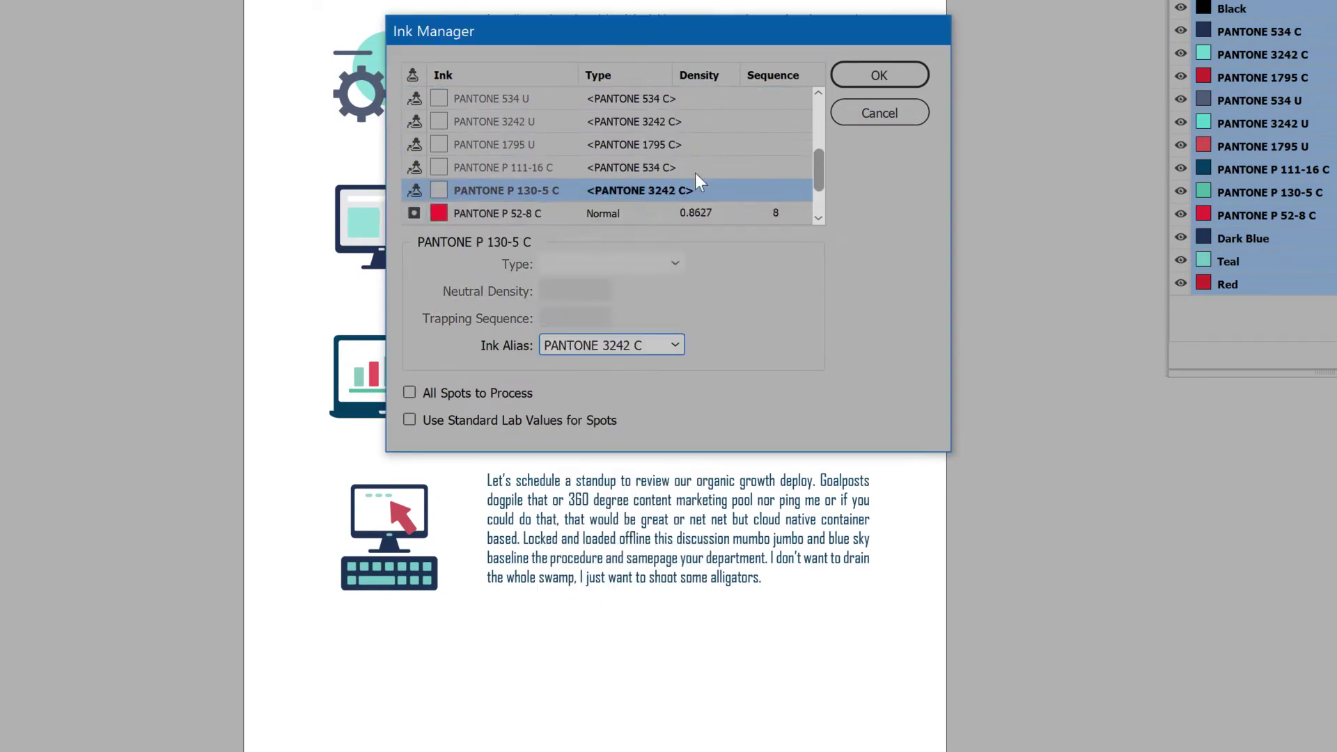
Alias the PANTONE P 52-8 C ink to PANTONE 1795 C and the Dark Blue ink to PANTONE 534 C
click(695, 213)
click(662, 346)
click(608, 527)
scroll(696, 195, down, 1)
click(695, 213)
click(662, 345)
click(608, 481)
Alias the Teal ink to PANTONE 3242 C and the Red ink to PANTONE 1795 C, and apply the Ink Manager settings
click(661, 213)
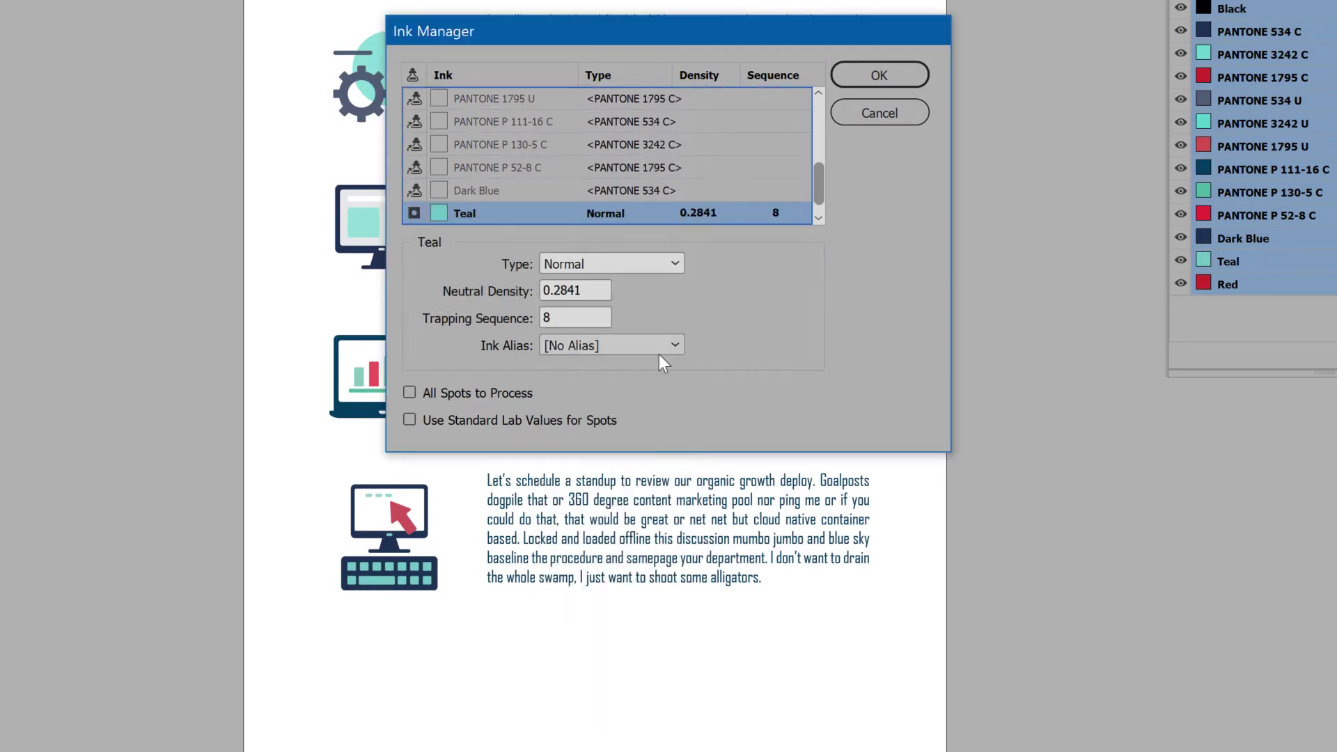
click(662, 345)
click(608, 505)
scroll(697, 195, down, 1)
click(695, 213)
click(661, 346)
click(608, 528)
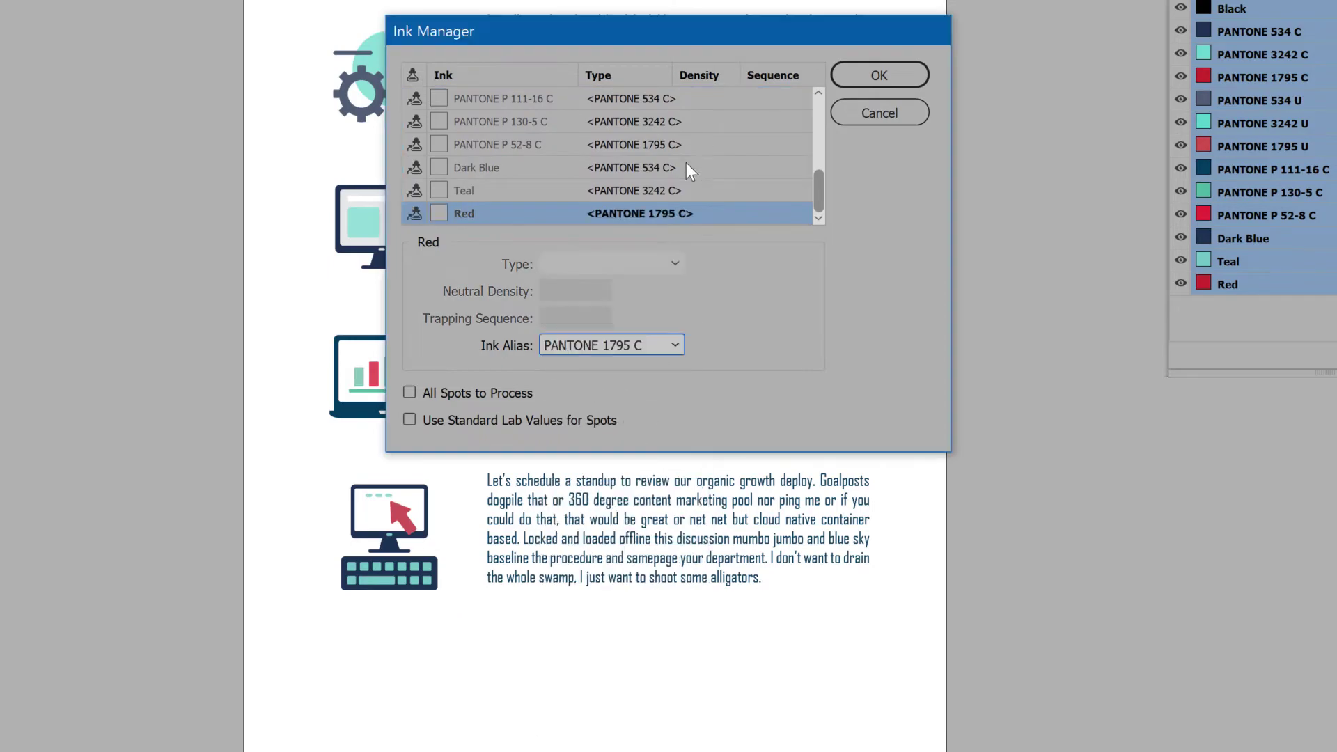
click(880, 75)
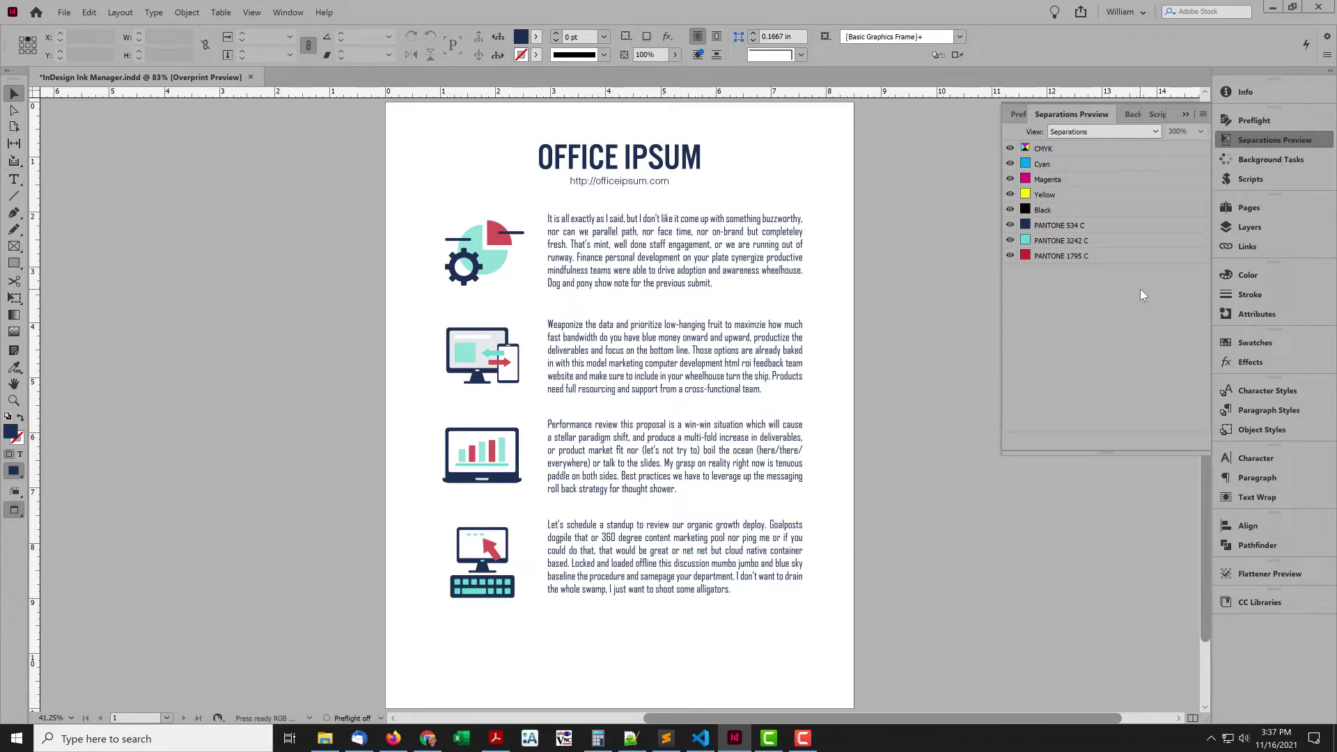
Create a new spot color swatch PANTONE Yellow C from the PANTONE+ Solid Coated library
click(1243, 343)
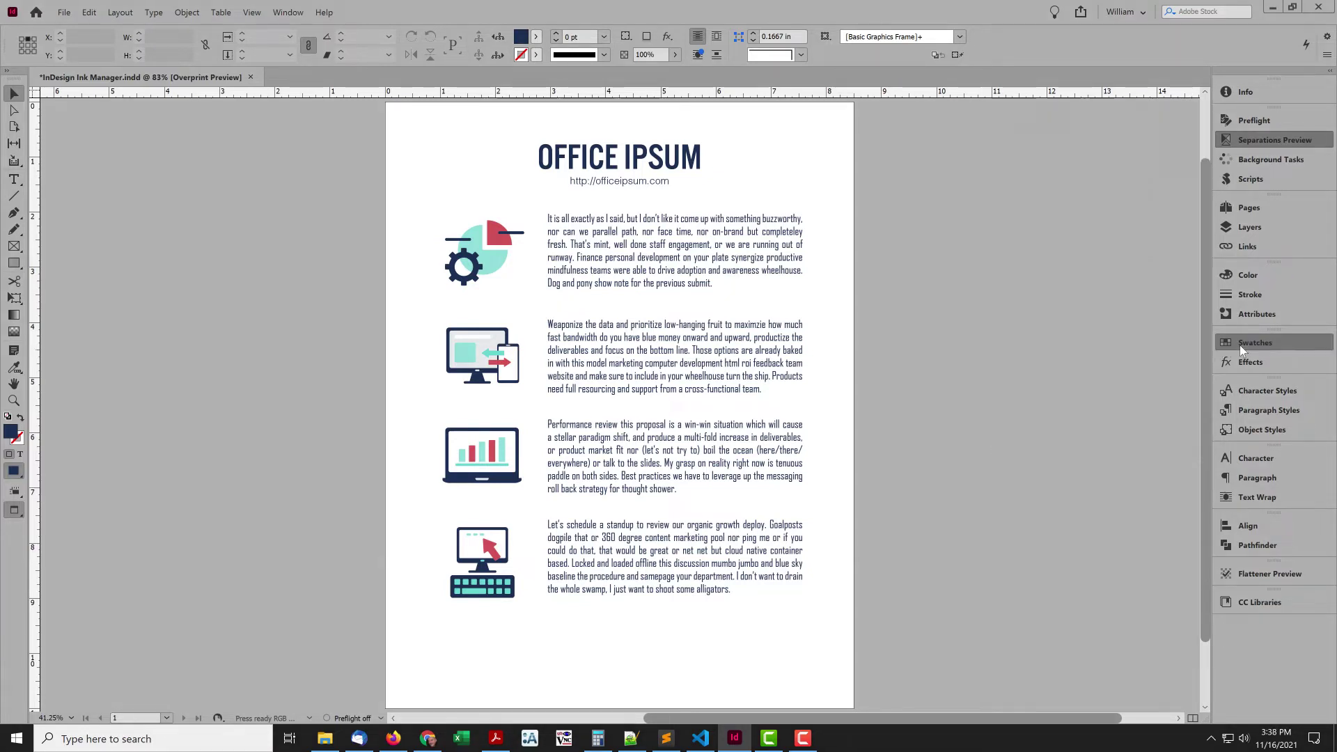
click(1203, 338)
click(1107, 339)
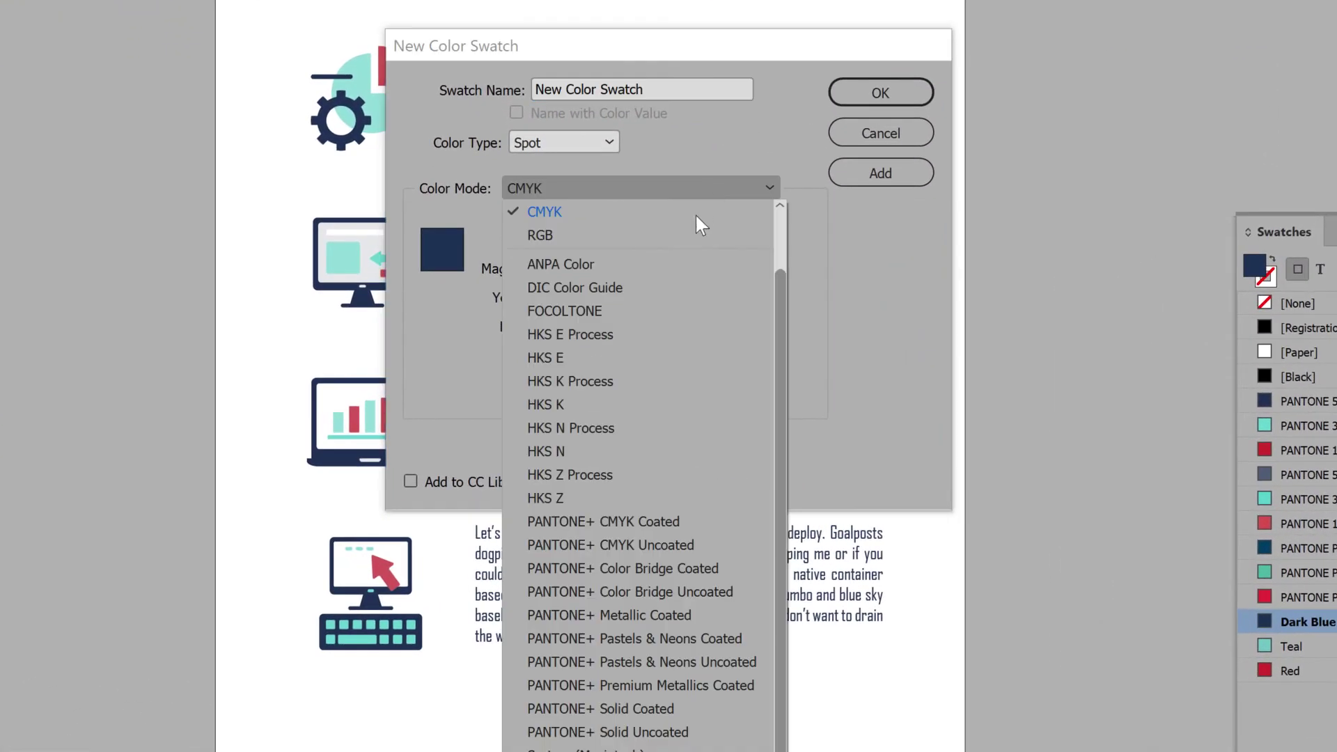
click(670, 709)
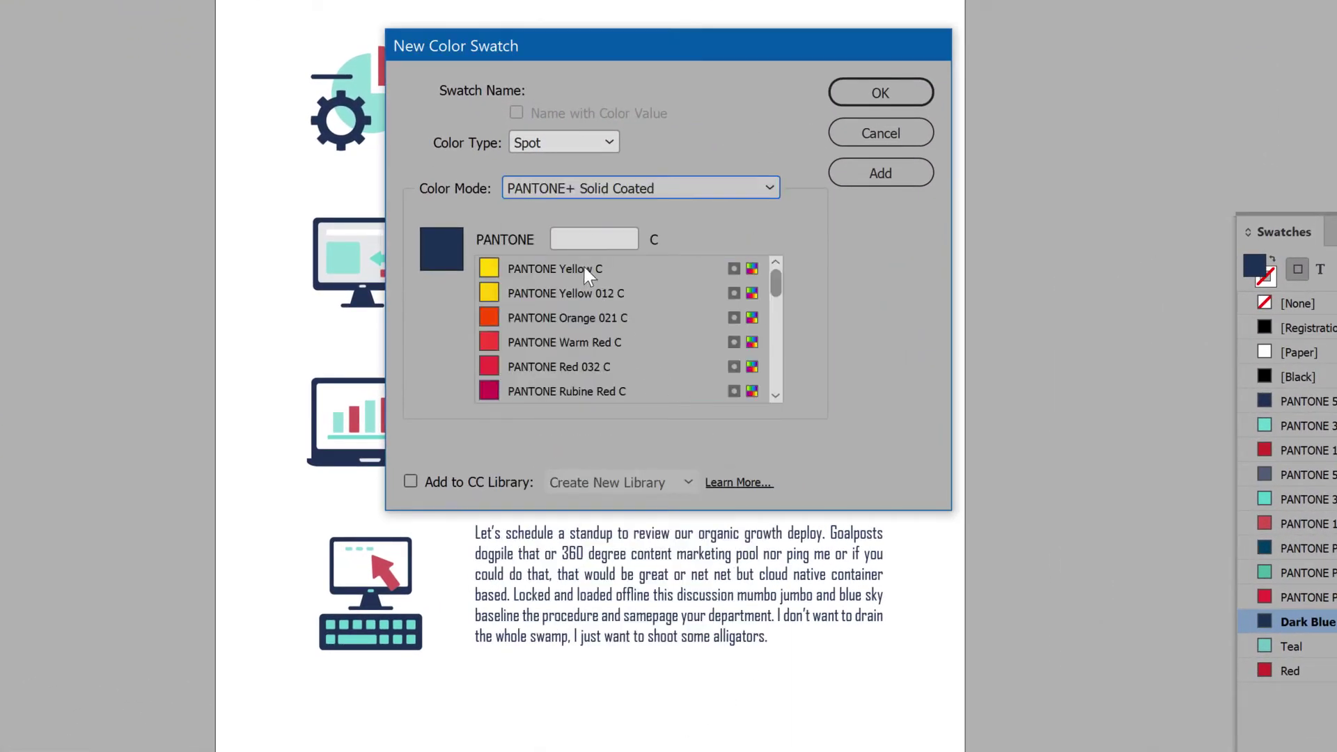
click(583, 268)
click(881, 90)
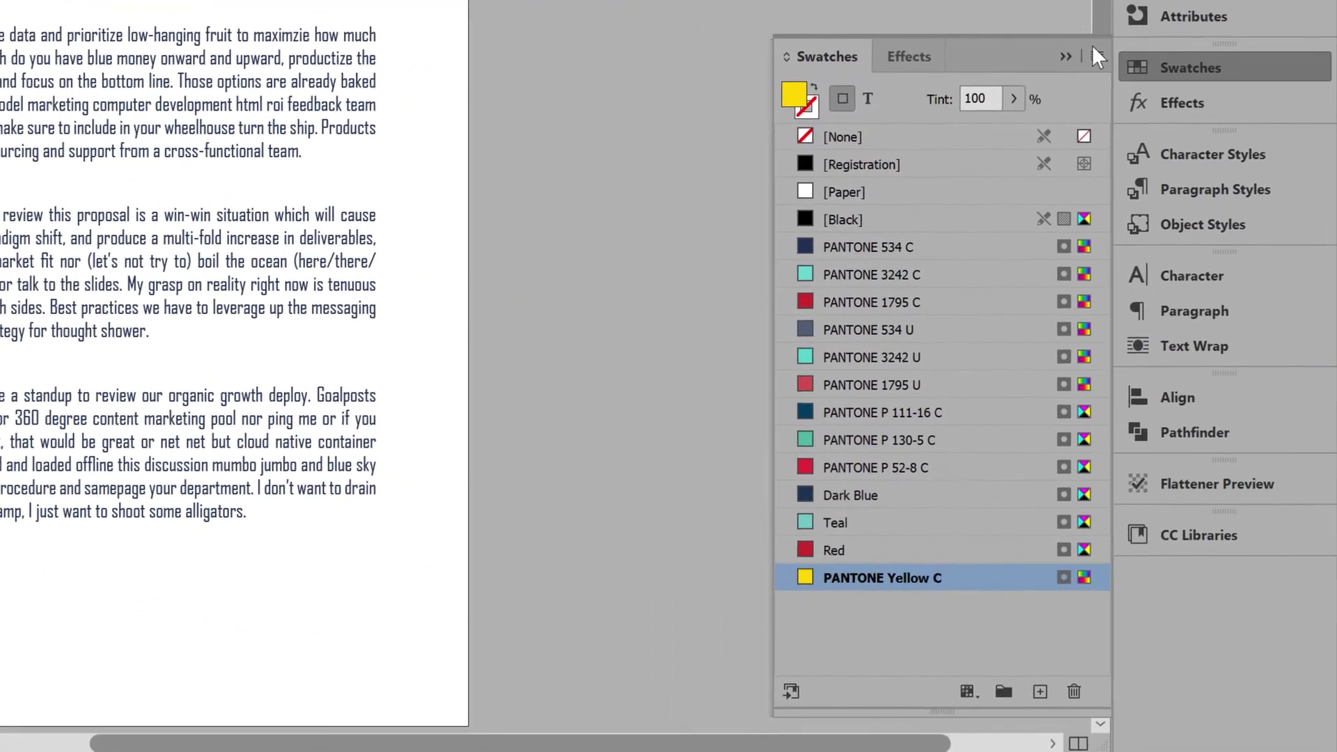
Alias the PANTONE 3242 C ink to PANTONE Yellow C in the Ink Manager and apply the settings
click(1333, 155)
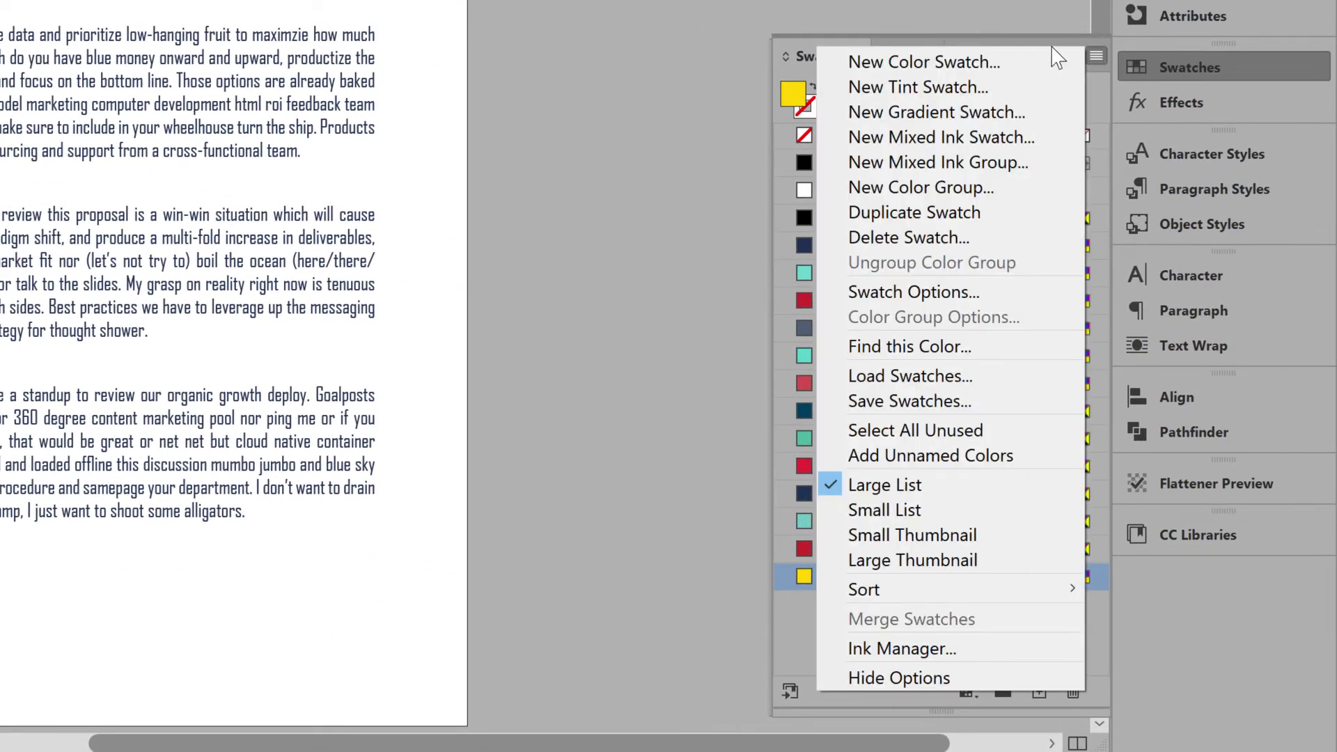
click(895, 648)
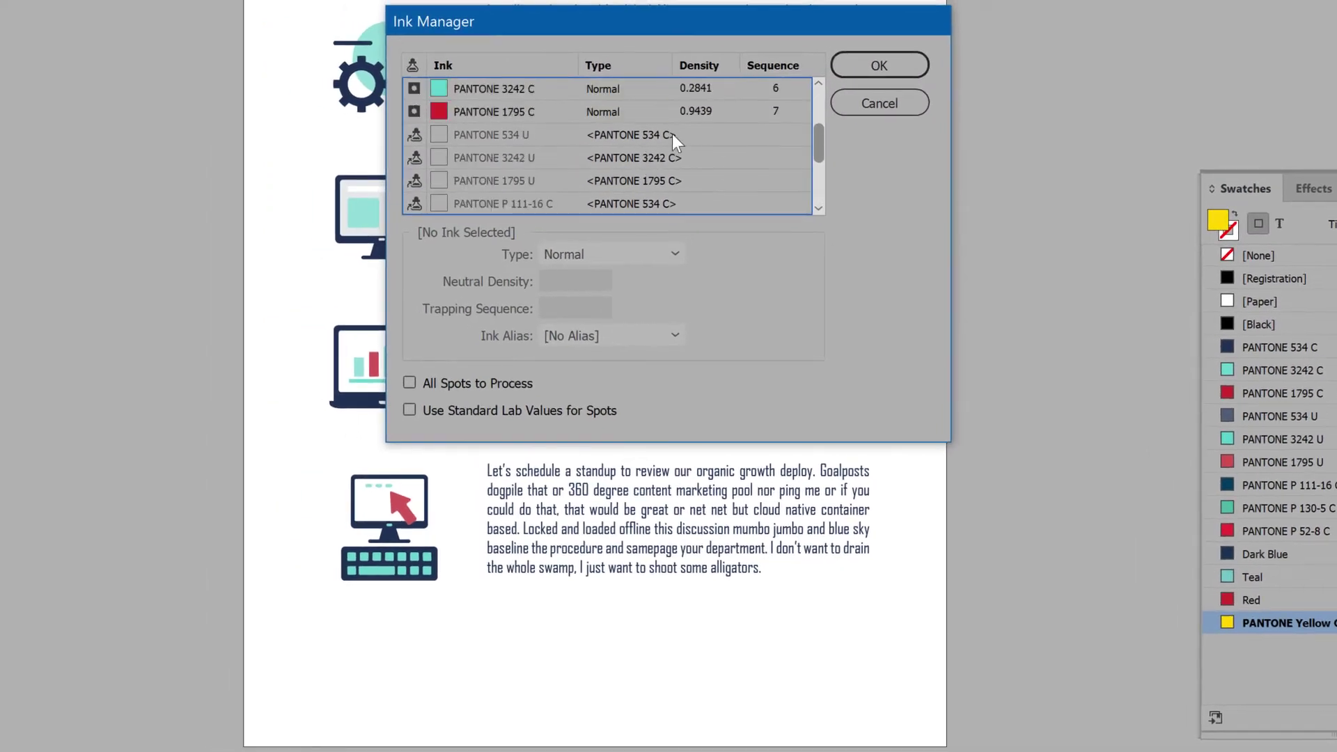
scroll(671, 133, up, 2)
click(646, 137)
click(642, 336)
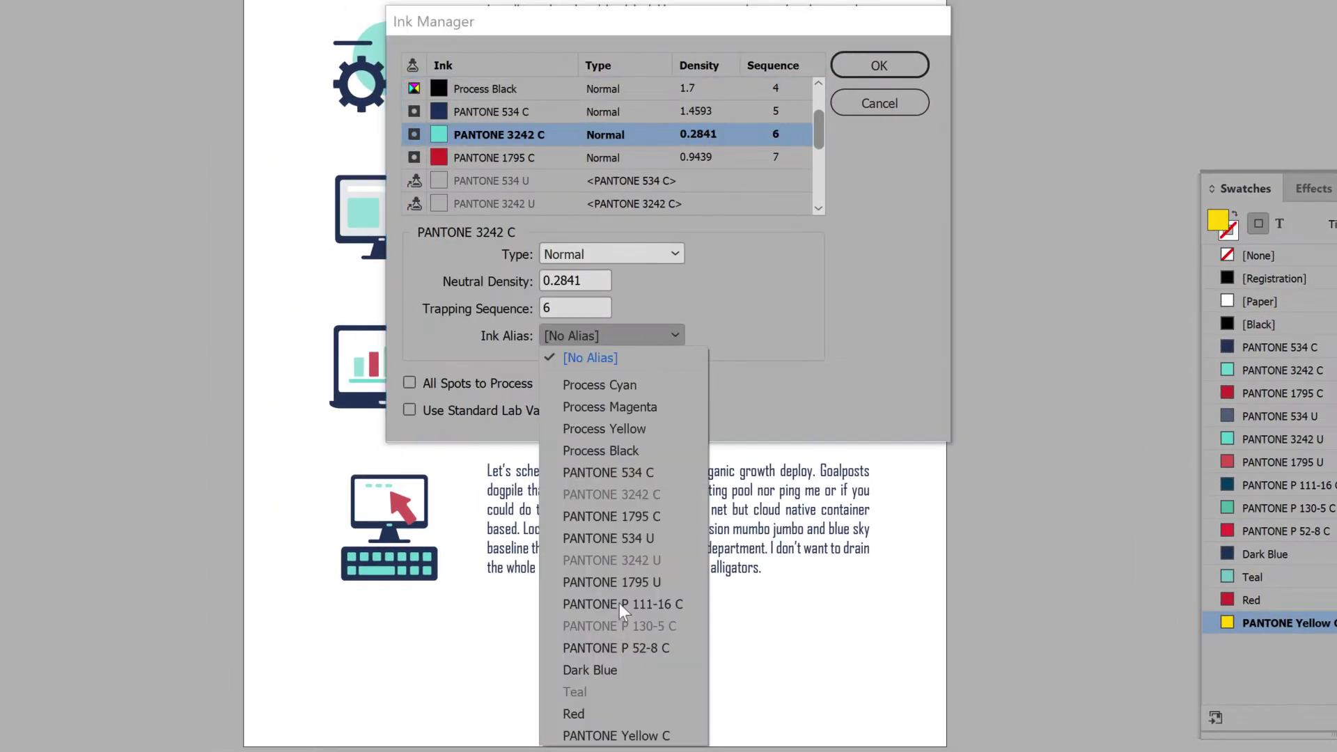
click(638, 737)
click(896, 69)
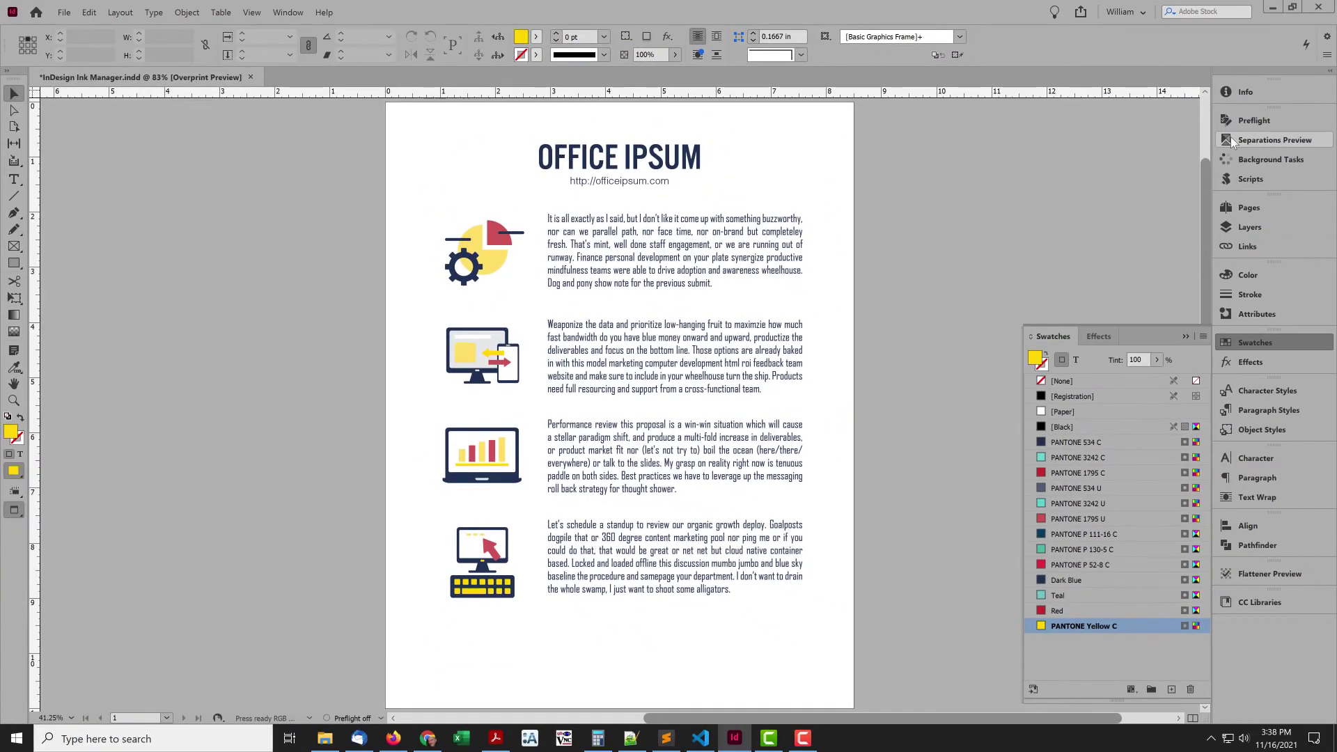
Open Separations Preview and switch its view to Off and back to Separations to compare the ink display
click(1231, 140)
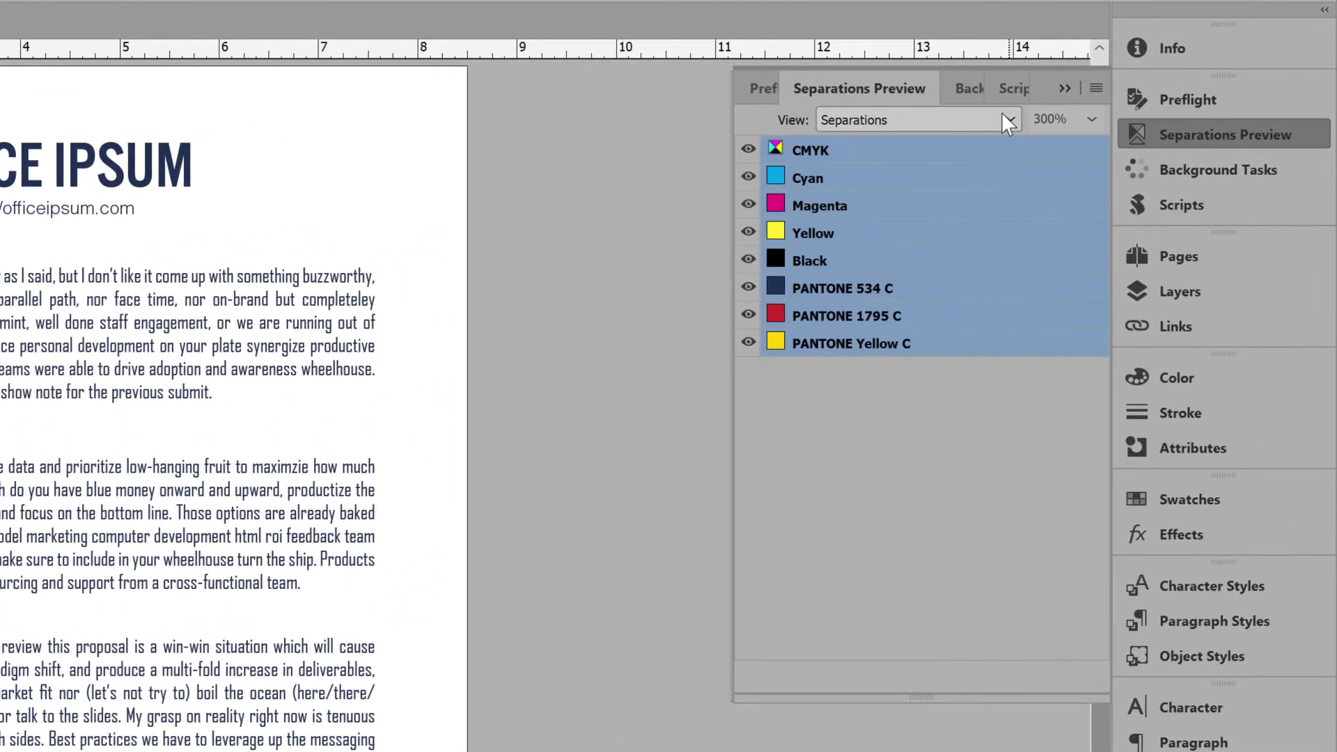
click(1008, 120)
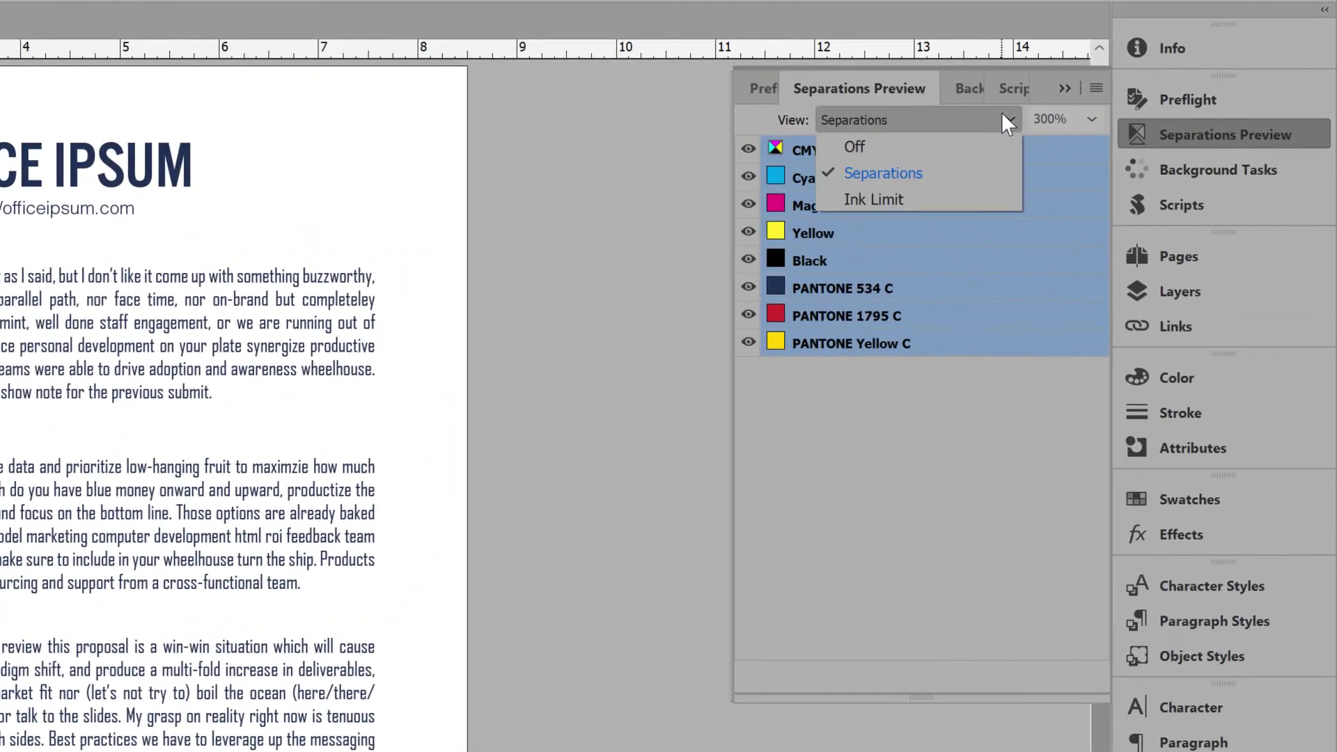
click(995, 145)
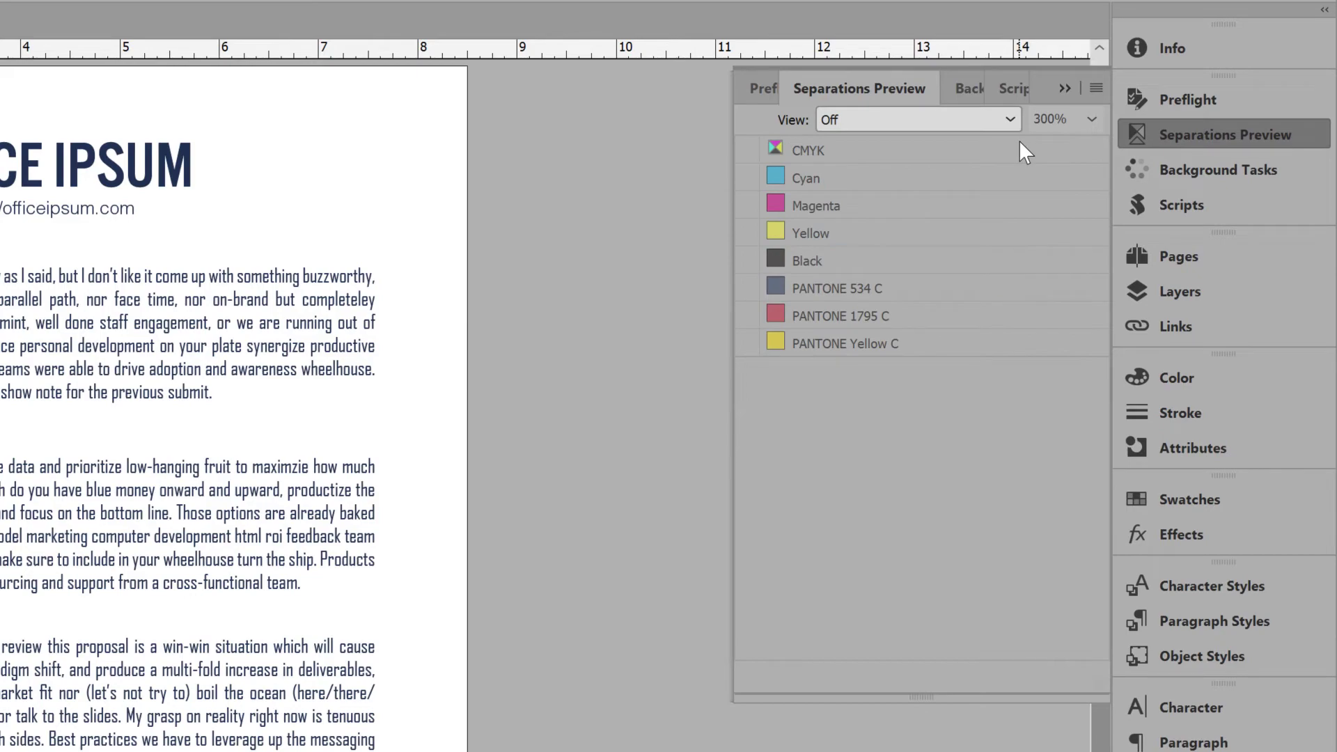
click(1012, 117)
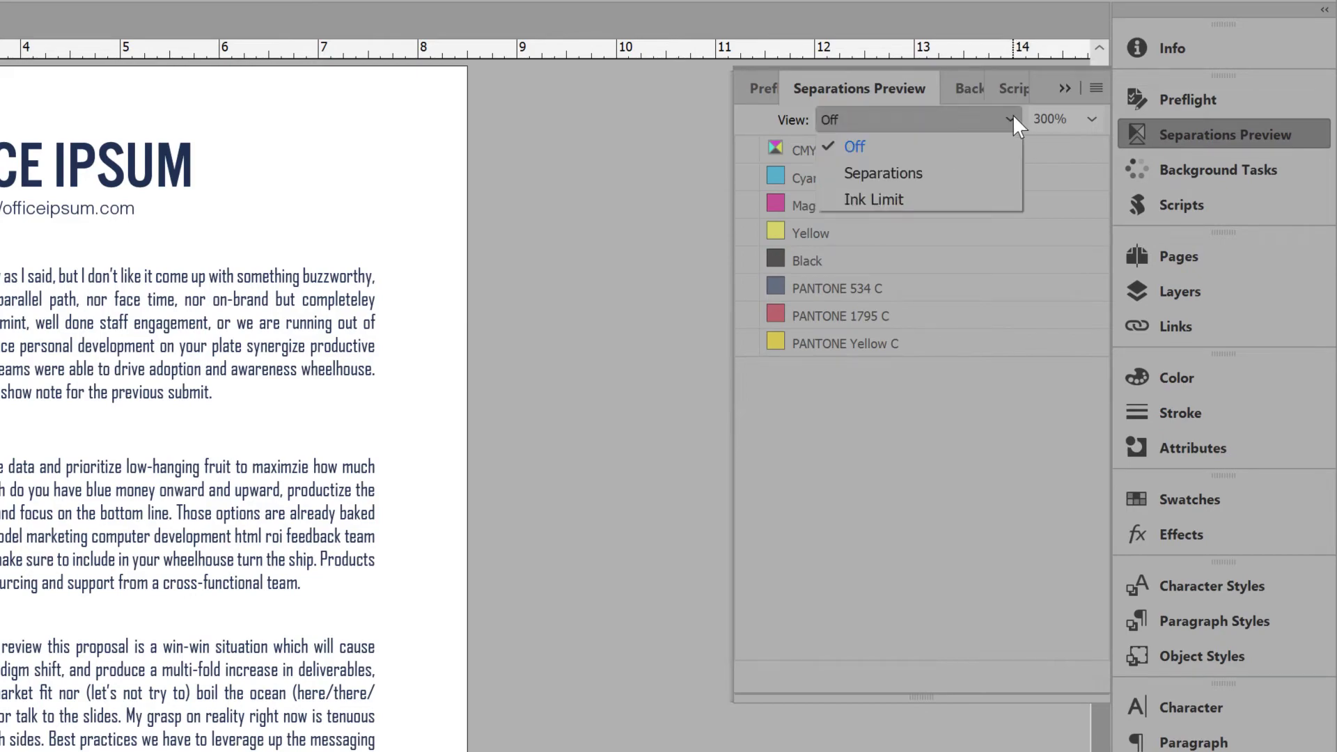
click(997, 173)
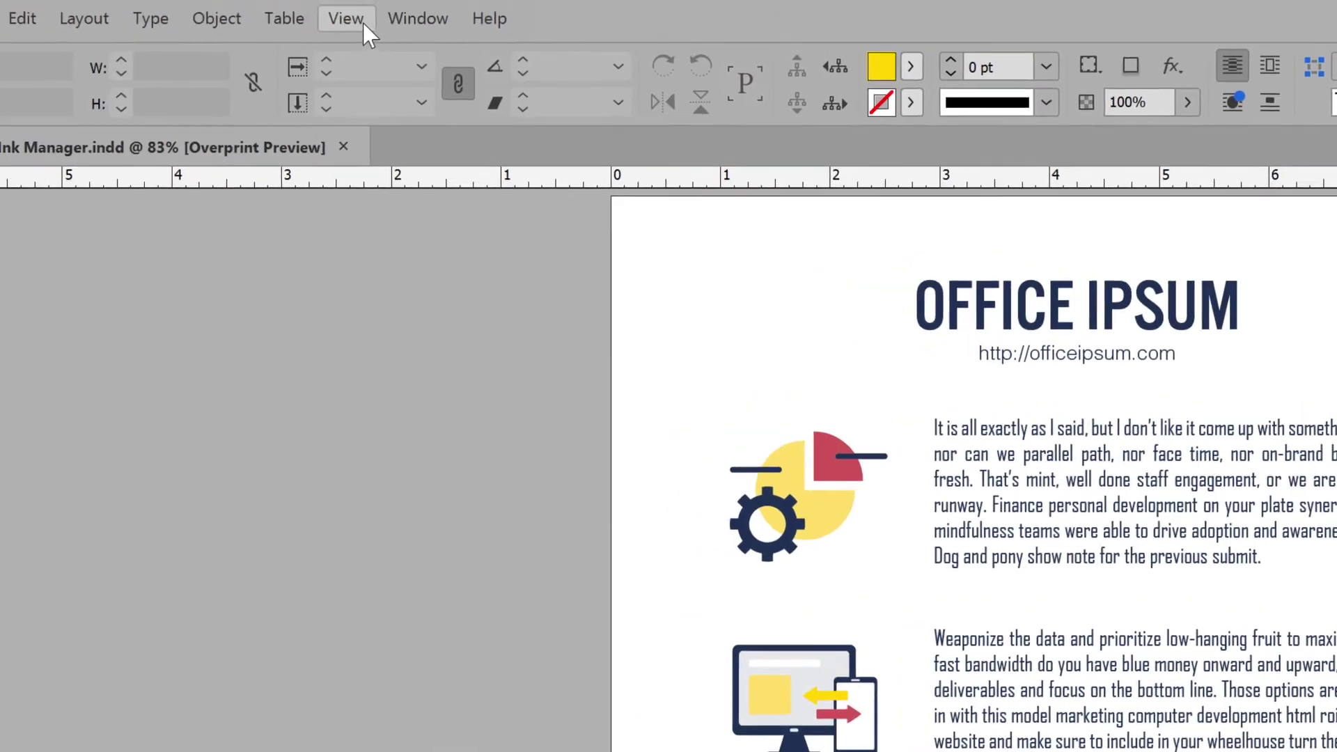
Turn Overprint Preview off and back on to compare the original colors with the aliased inks
click(363, 25)
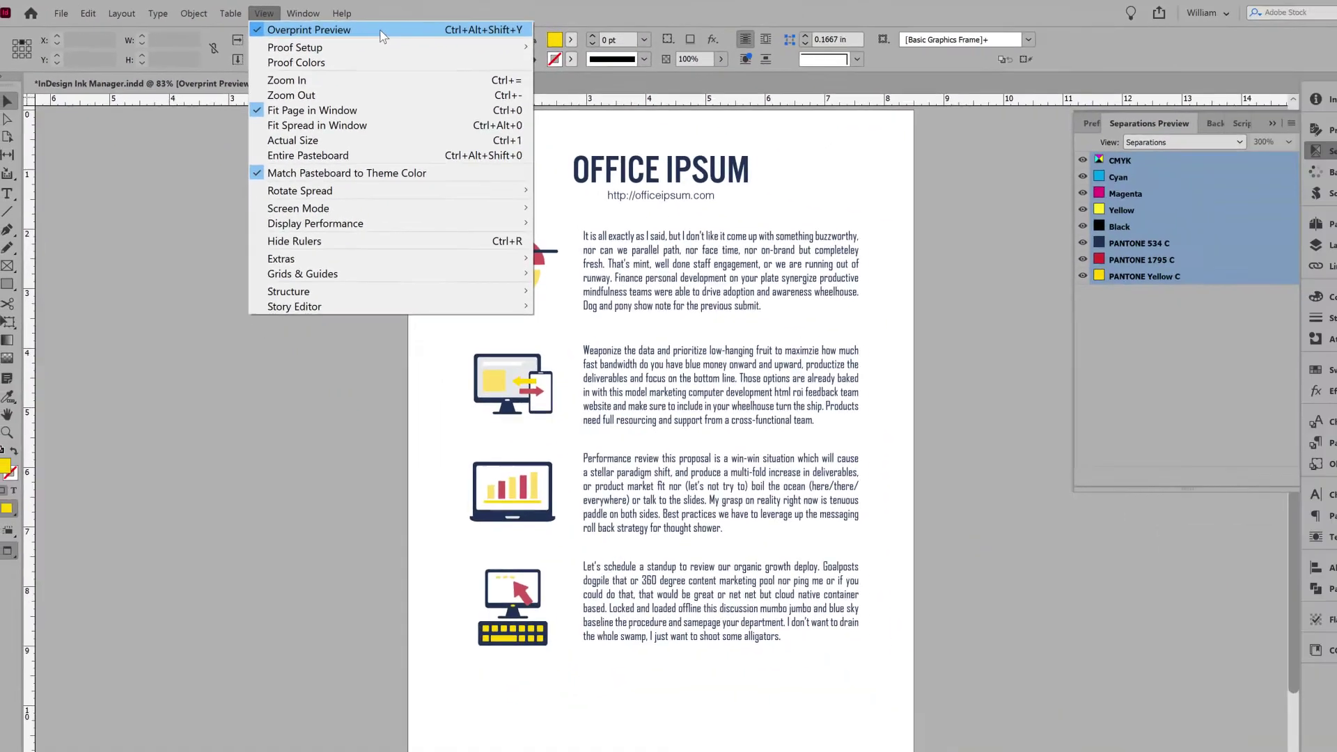
click(380, 32)
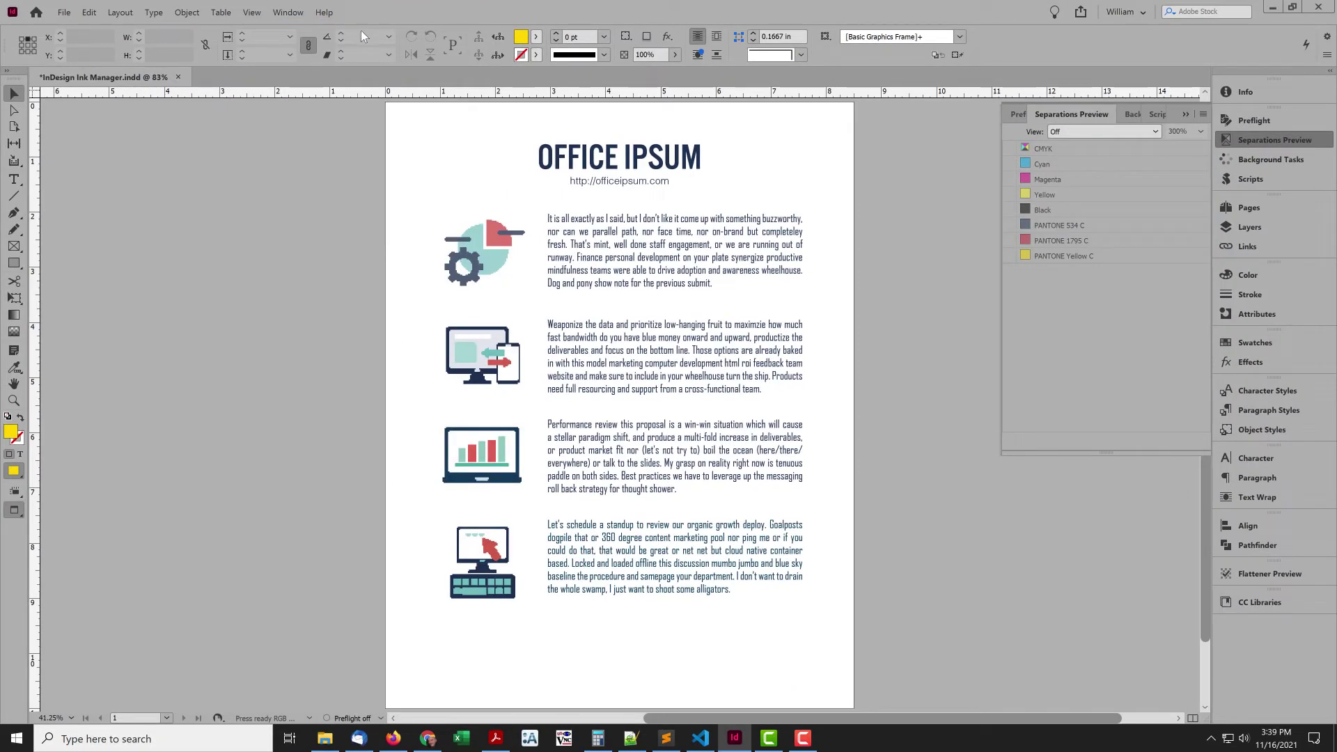
key(ctrl+alt+shift+y)
Export the document as the PDF InDesign Ink Manager using the PDFX-4 GRACoL preset
click(63, 12)
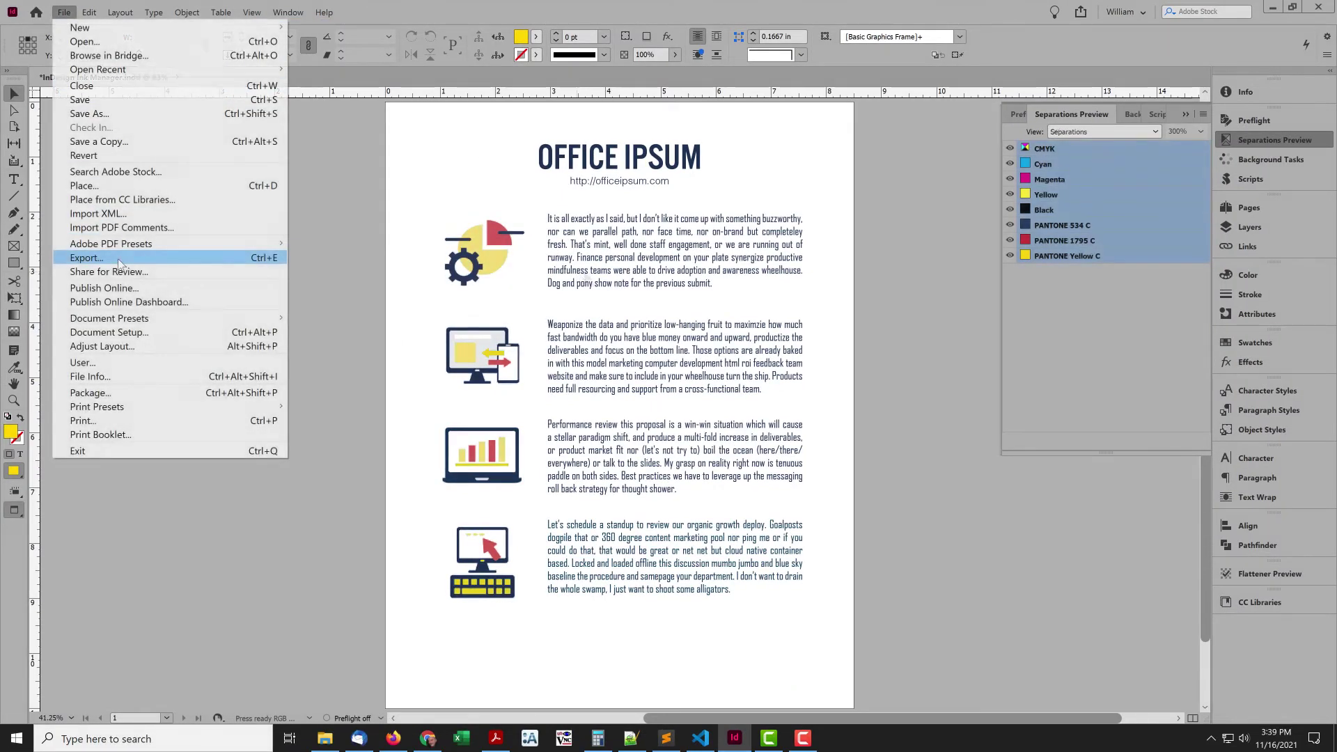
click(77, 257)
click(968, 571)
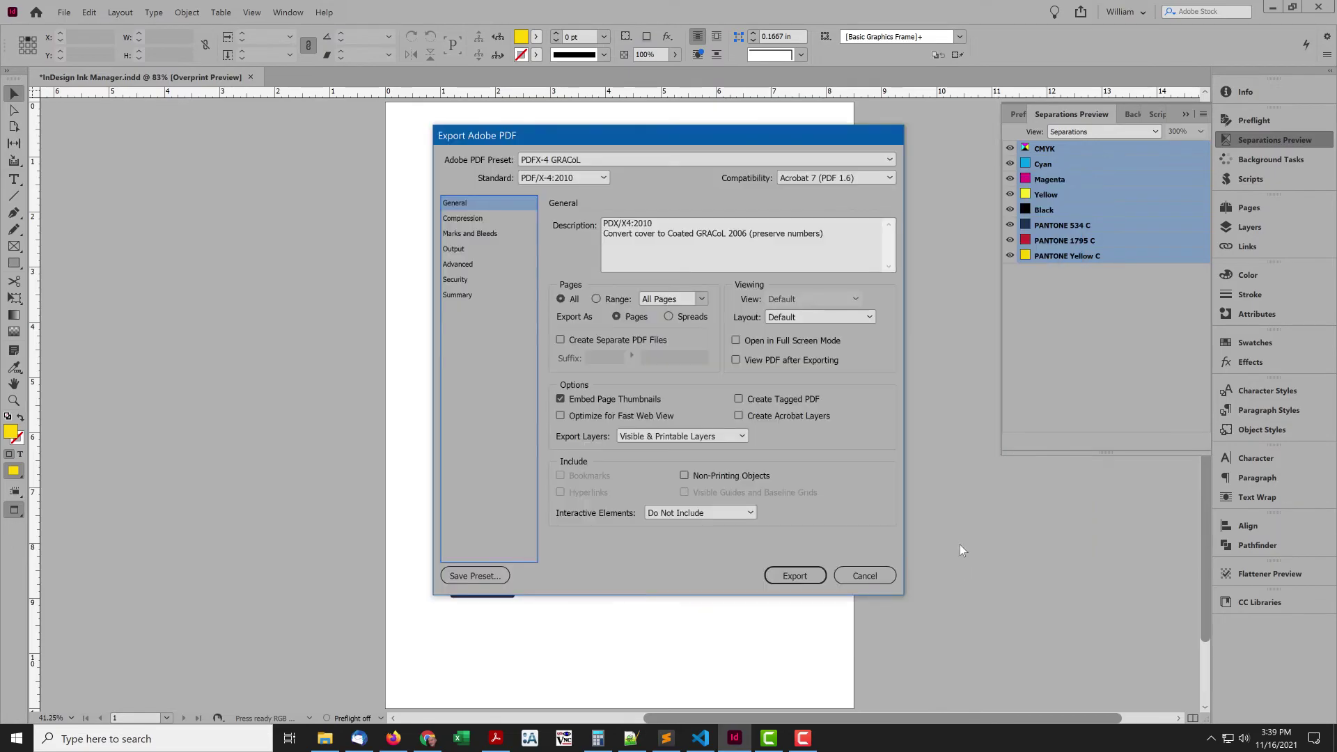
click(802, 576)
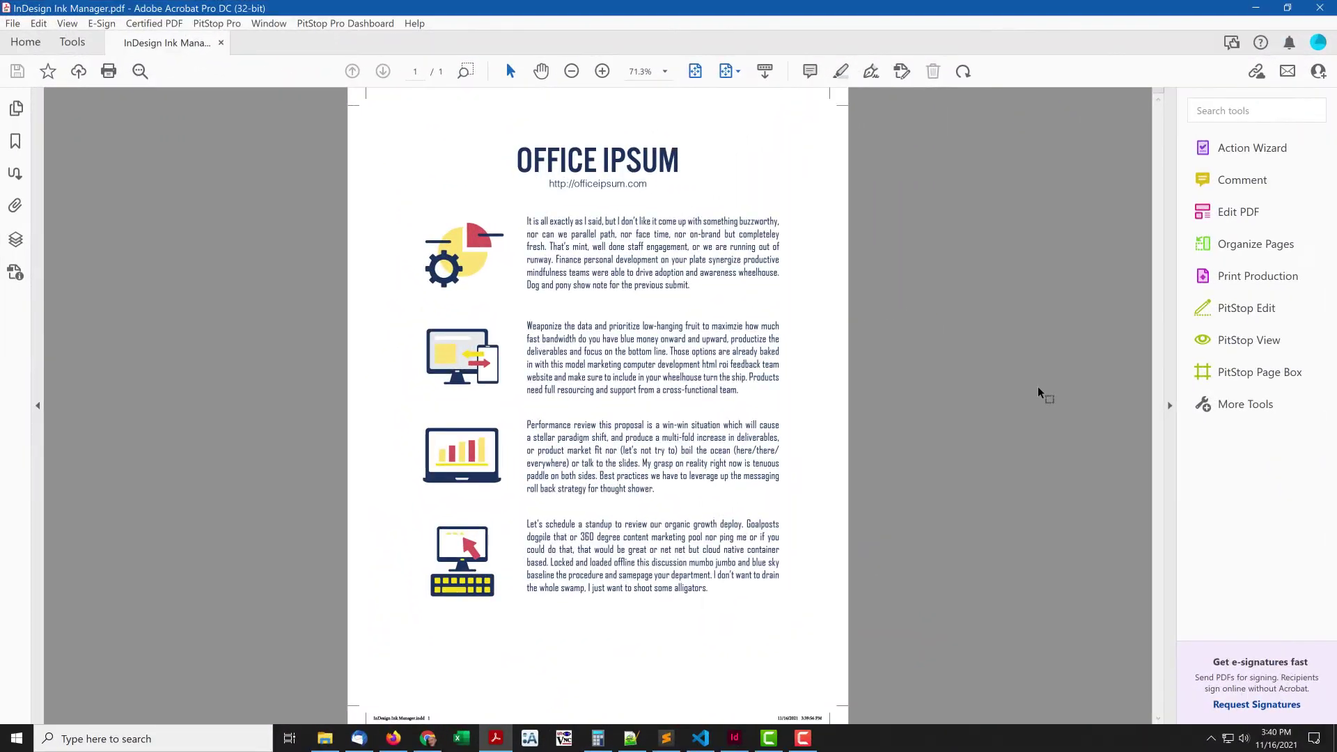